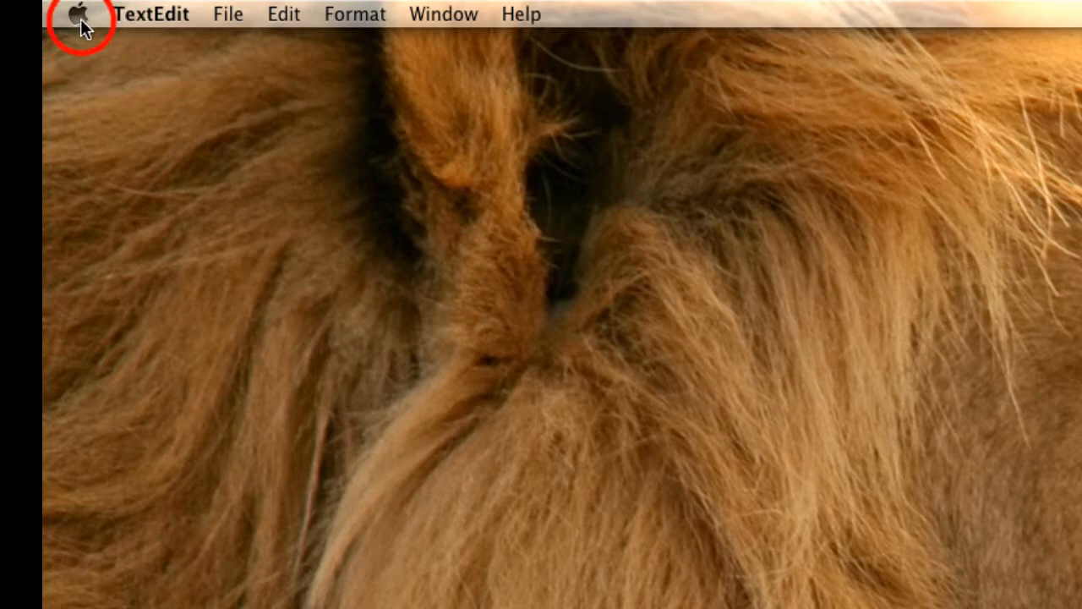
Check the installed Mac OS X version in About This Mac and close the window
{"action": "left_click", "coordinate": [81, 24]}
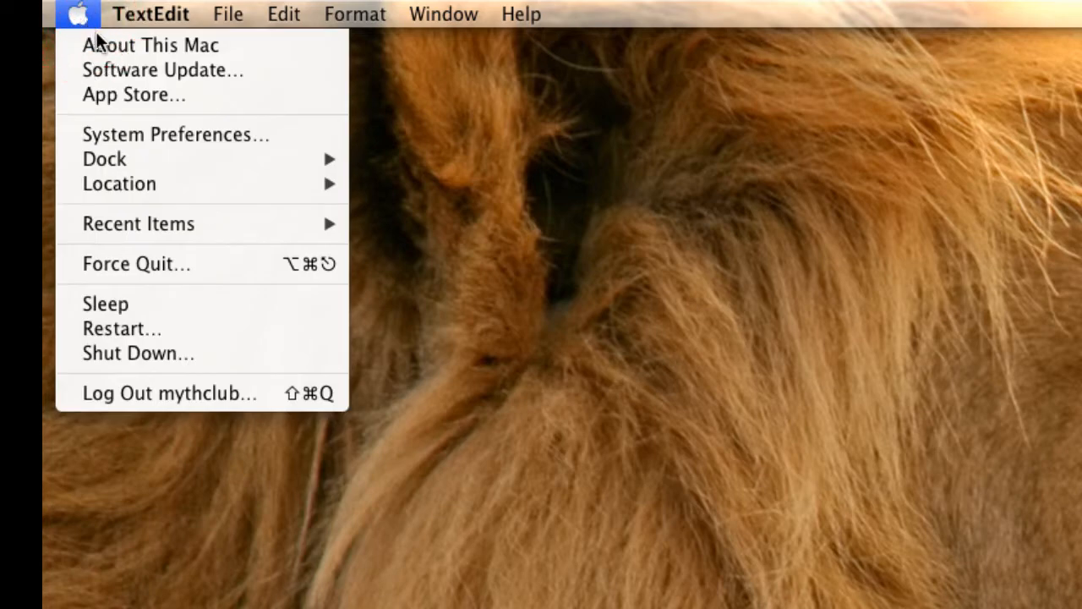
{"action": "left_click", "coordinate": [181, 43]}
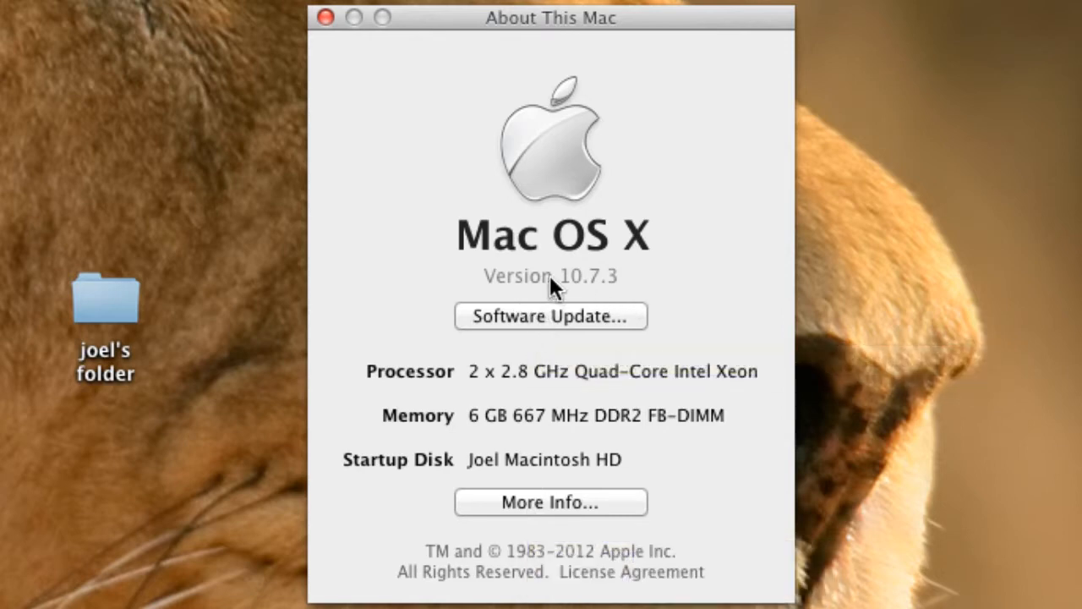
{"action": "left_click", "coordinate": [326, 17]}
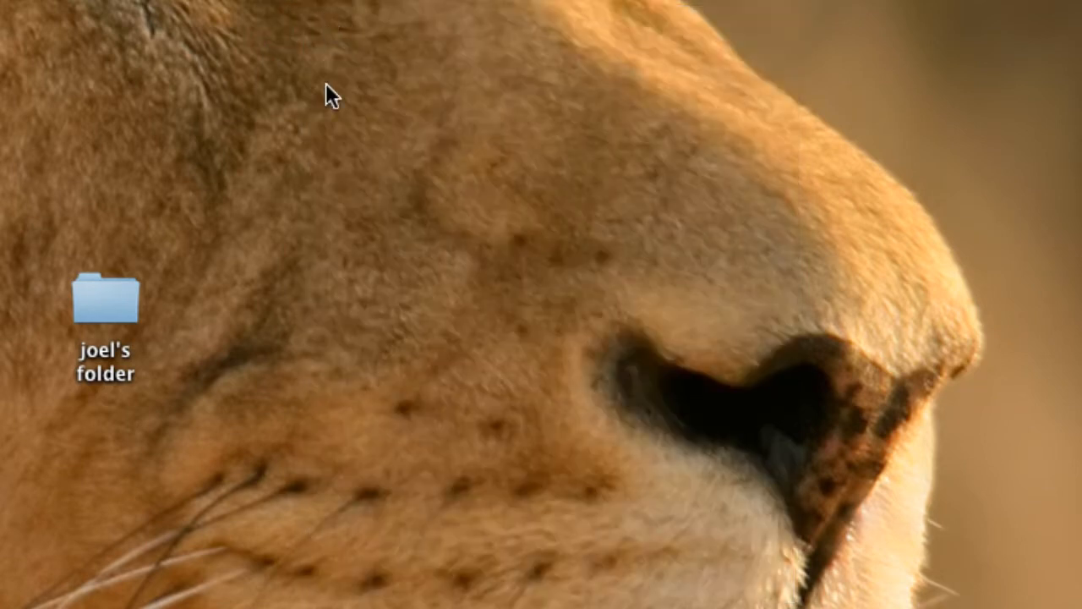
{"action": "left_click", "coordinate": [101, 318]}
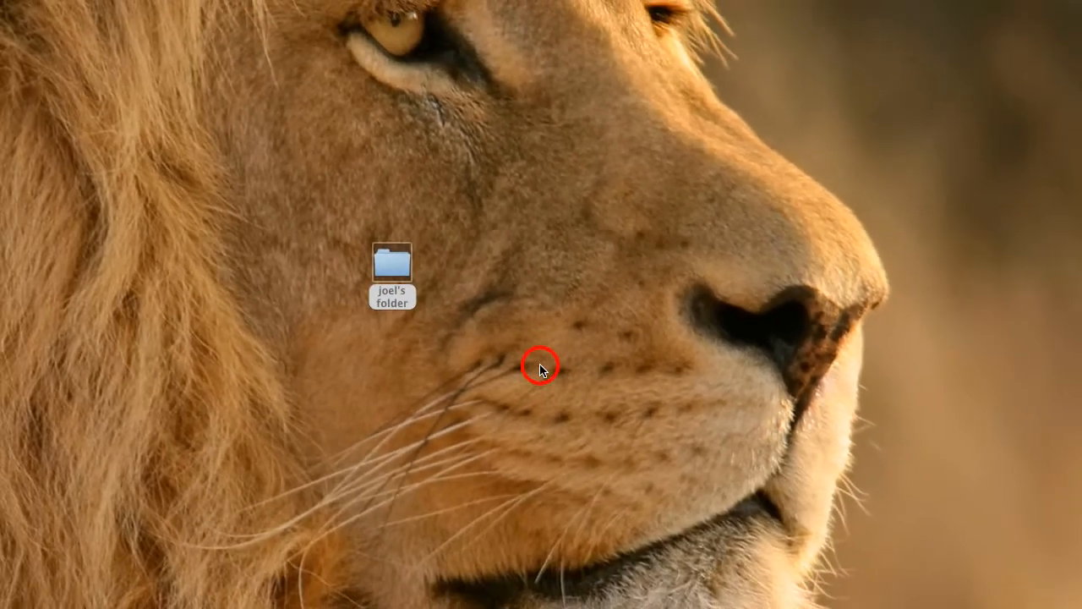
{"action": "left_click", "coordinate": [540, 365]}
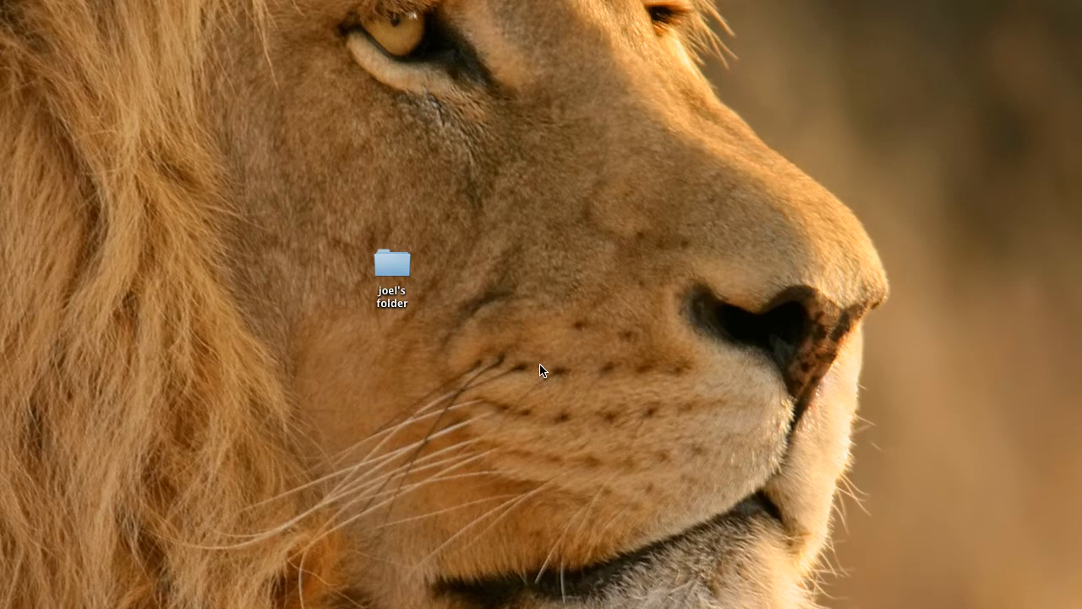
{"action": "left_click", "coordinate": [391, 265]}
{"action": "left_click", "coordinate": [450, 319]}
{"action": "left_click", "coordinate": [399, 267]}
{"action": "left_click", "coordinate": [445, 268]}
Create a new folder on the desktop beside the existing one, named with the second person's first name followed by "Folder"
{"action": "right_click", "coordinate": [475, 279]}
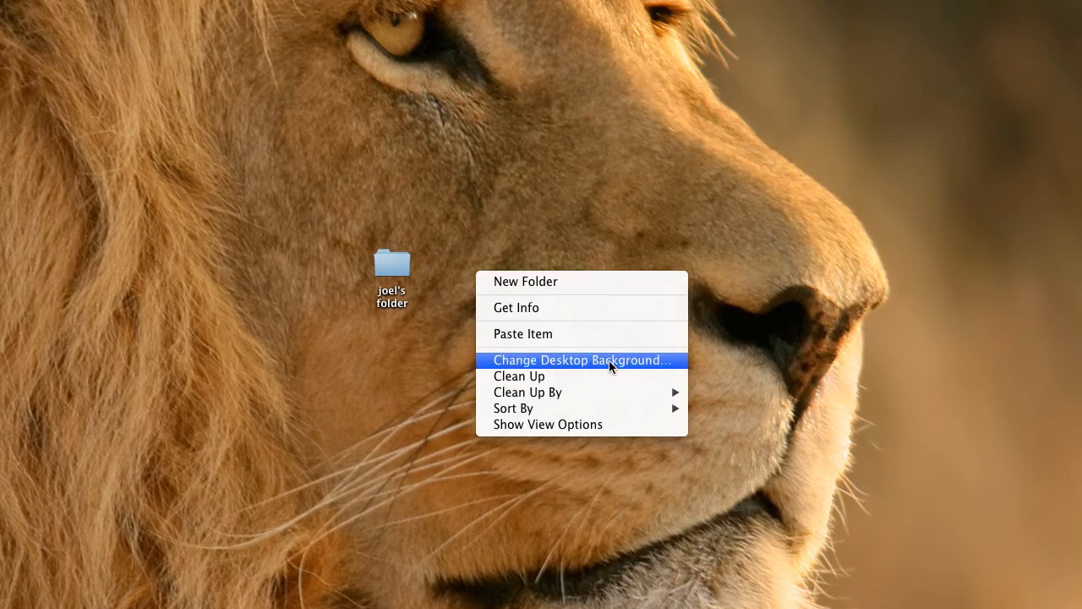
{"action": "left_click", "coordinate": [536, 285]}
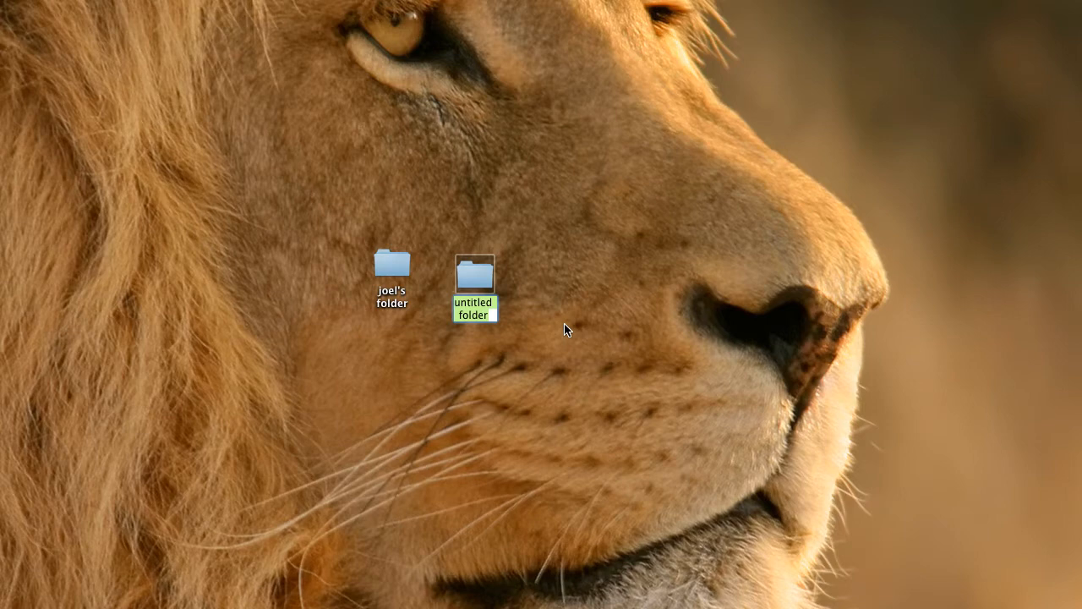
{"action": "type", "text": "Virginia's Folder"}
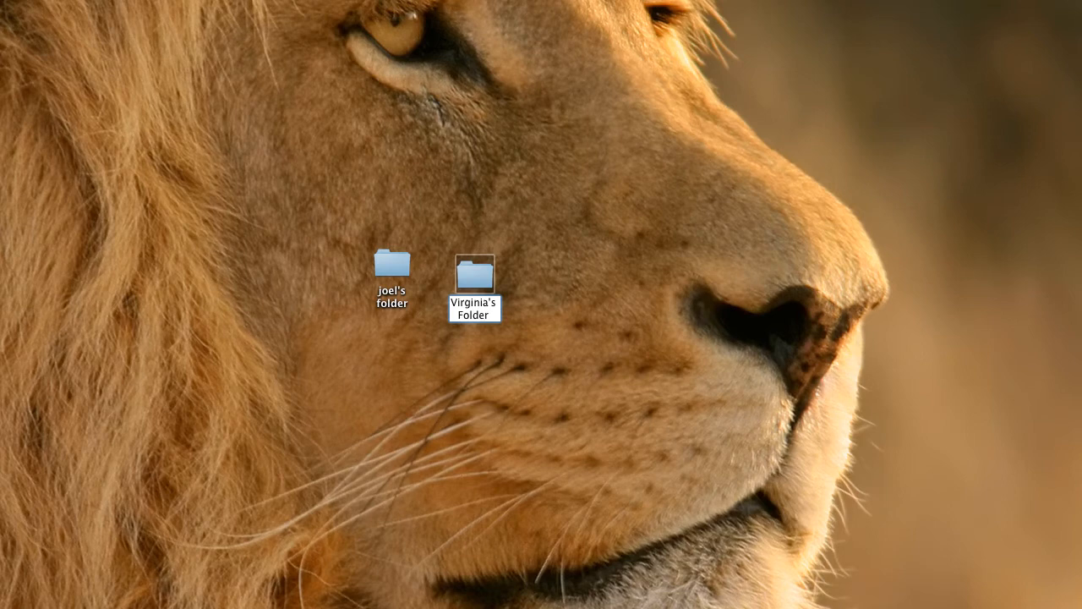
{"action": "key", "text": "Return"}
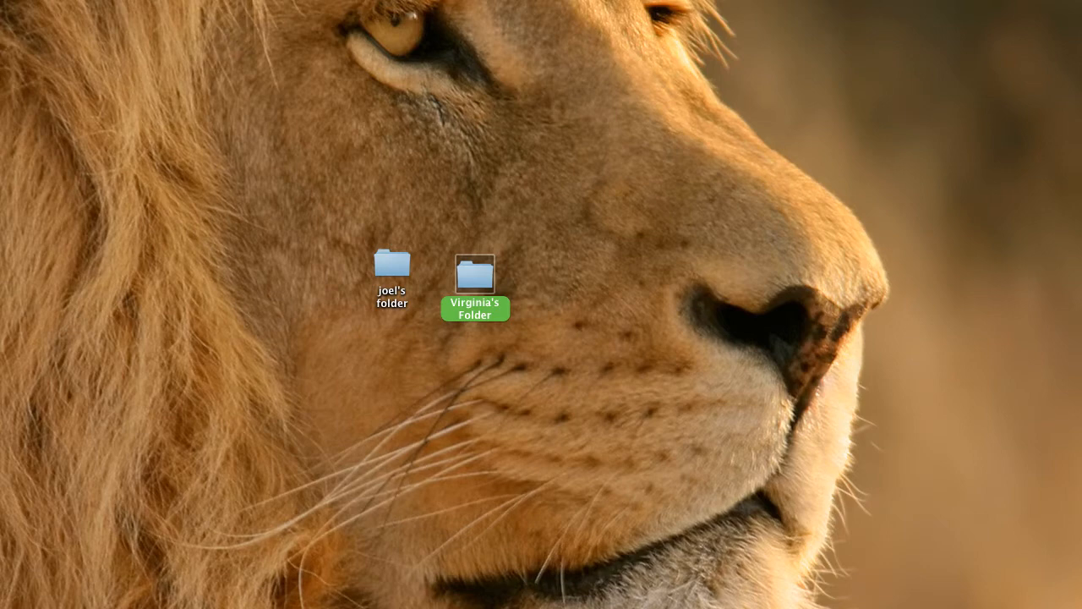
Open both desktop folders in turn to compare their contents, closing each window after viewing
{"action": "double_click", "coordinate": [475, 272]}
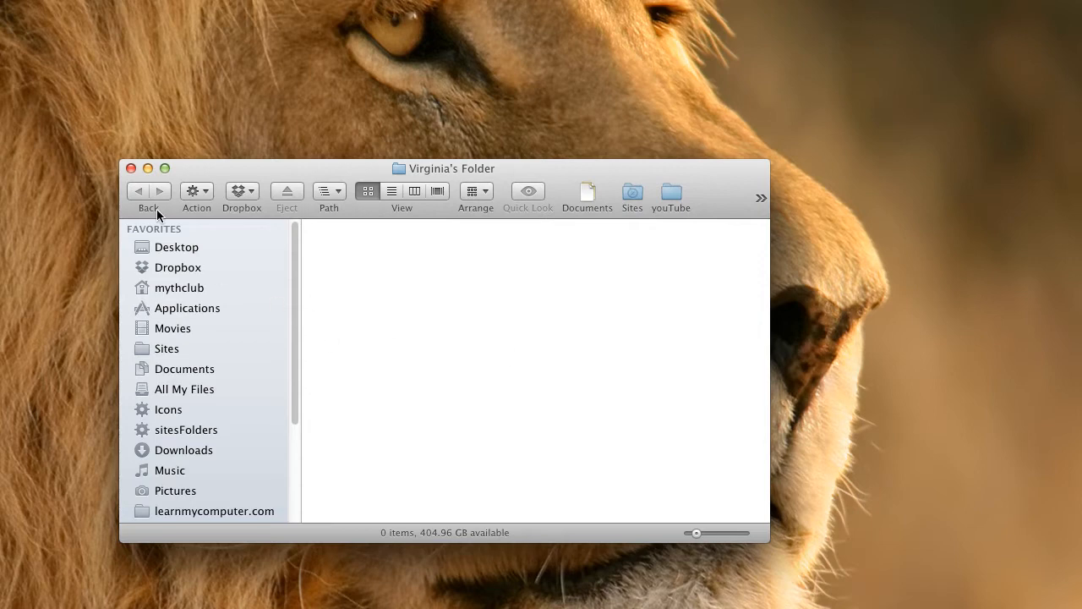
{"action": "left_click", "coordinate": [131, 168]}
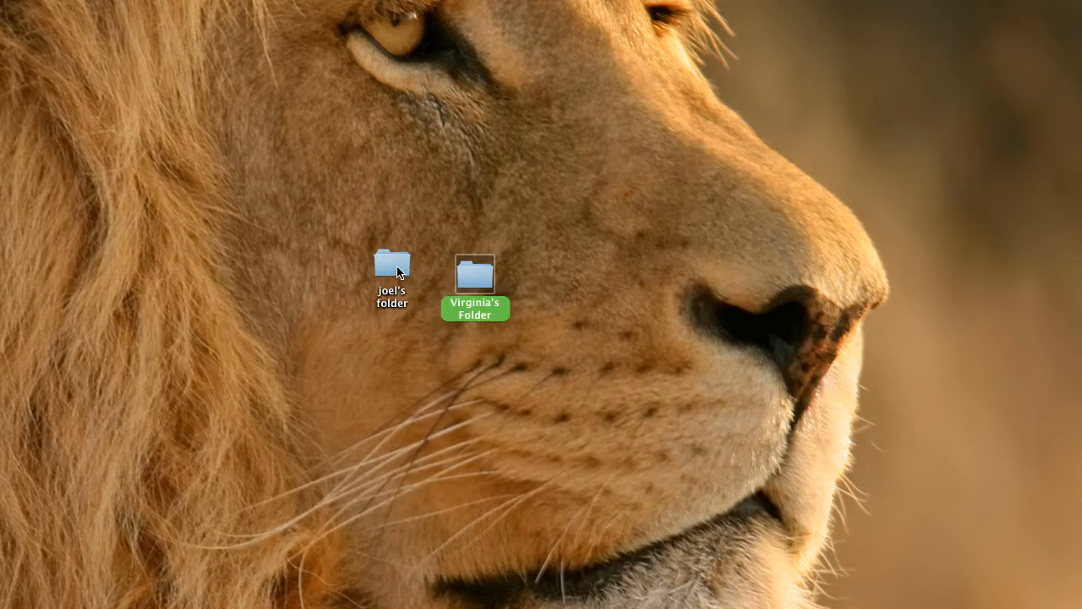
{"action": "left_click_drag", "start_coordinate": [392, 269], "coordinate": [375, 275]}
{"action": "left_click", "coordinate": [424, 301]}
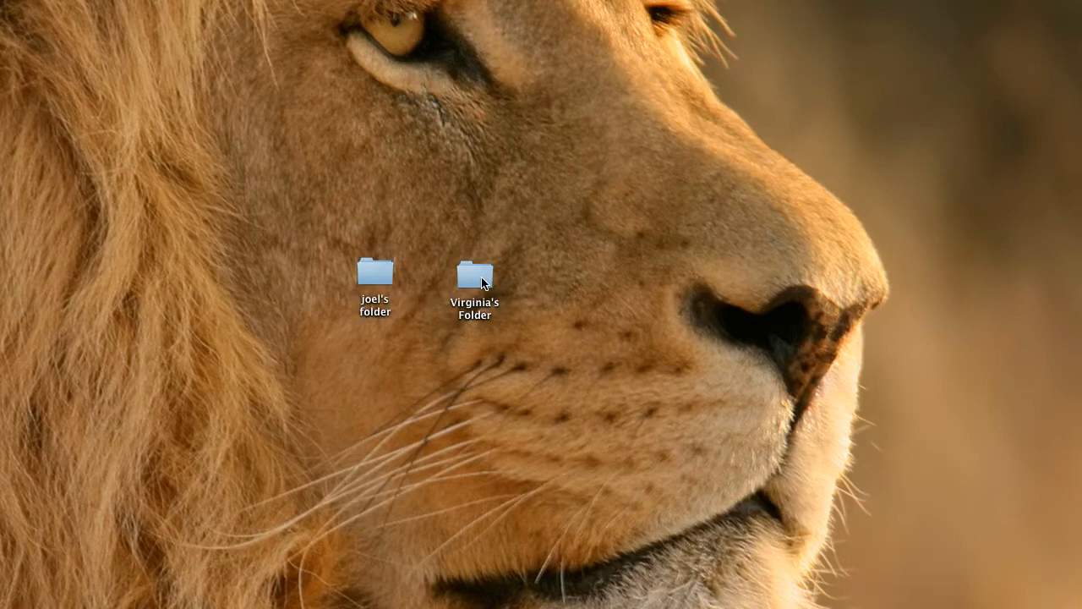
{"action": "left_click_drag", "start_coordinate": [481, 279], "coordinate": [461, 283]}
{"action": "double_click", "coordinate": [460, 283]}
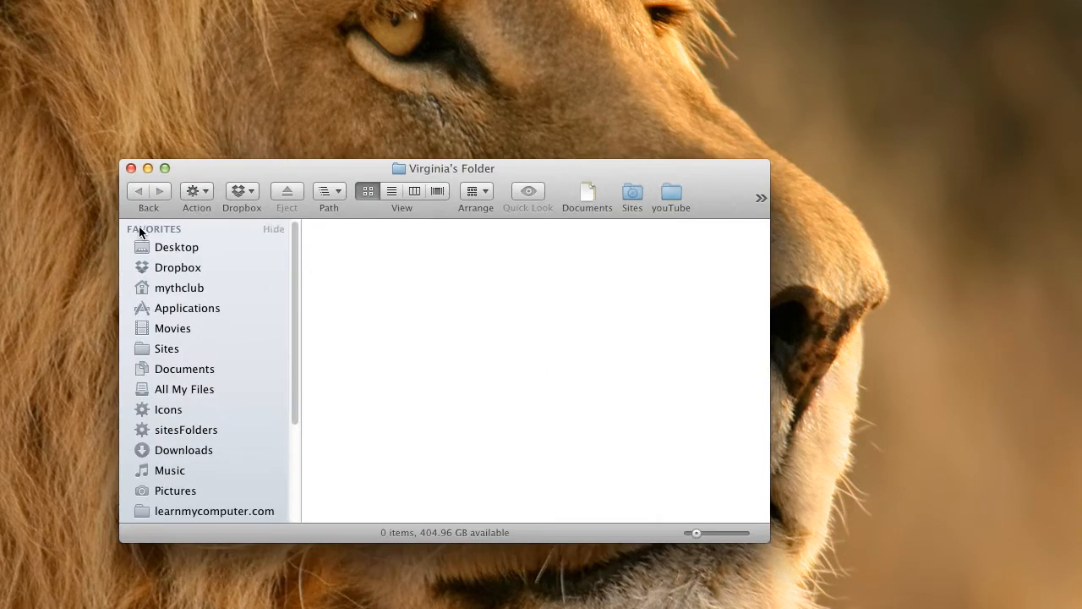
{"action": "left_click", "coordinate": [134, 168]}
{"action": "double_click", "coordinate": [371, 270]}
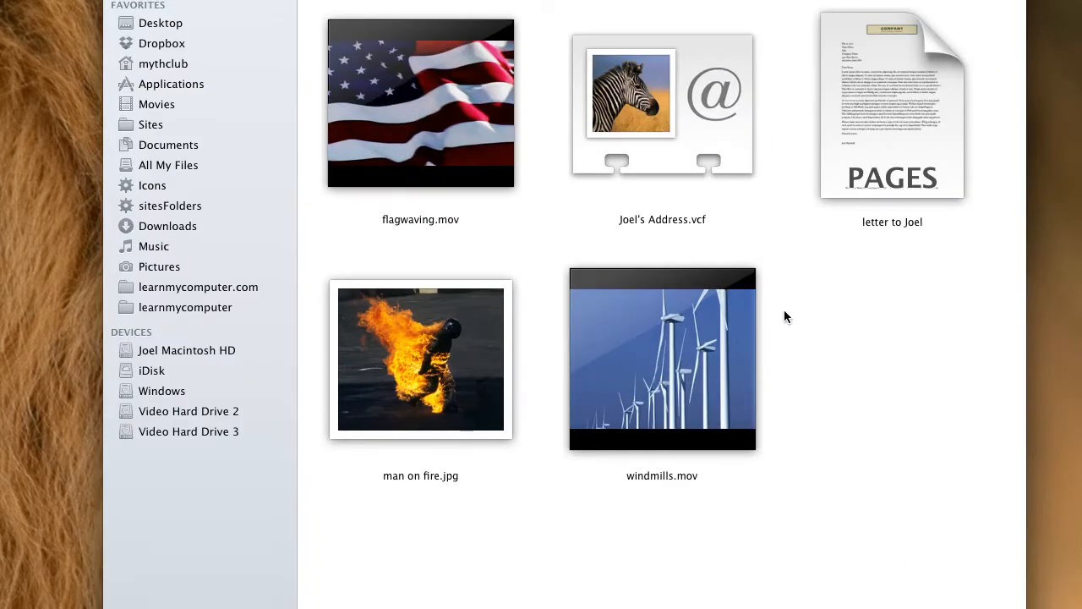
{"action": "key", "text": "super+w"}
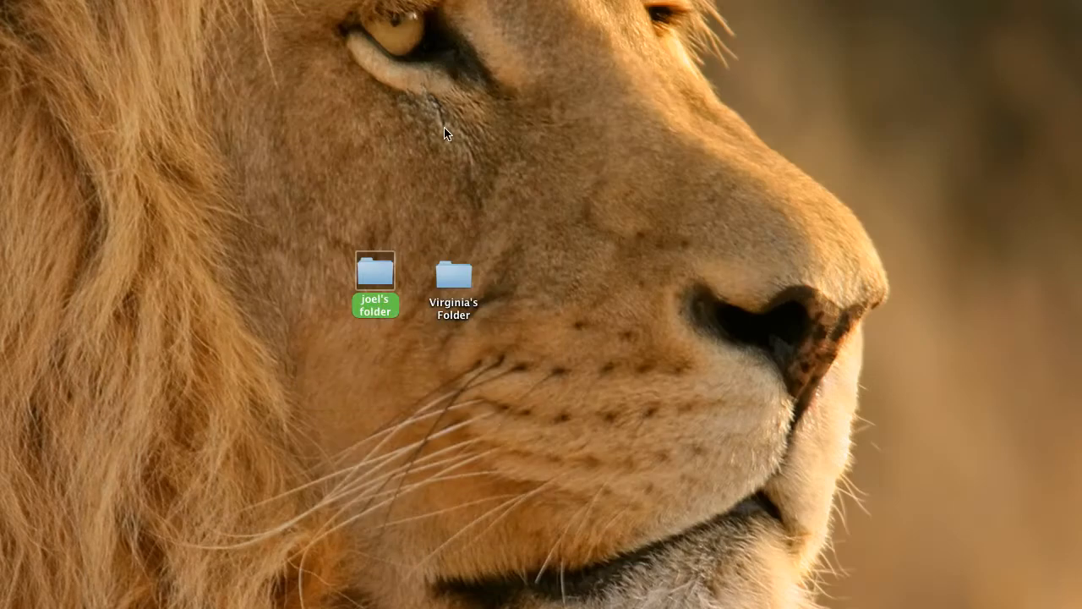
{"action": "left_click", "coordinate": [451, 282]}
{"action": "double_click", "coordinate": [450, 284]}
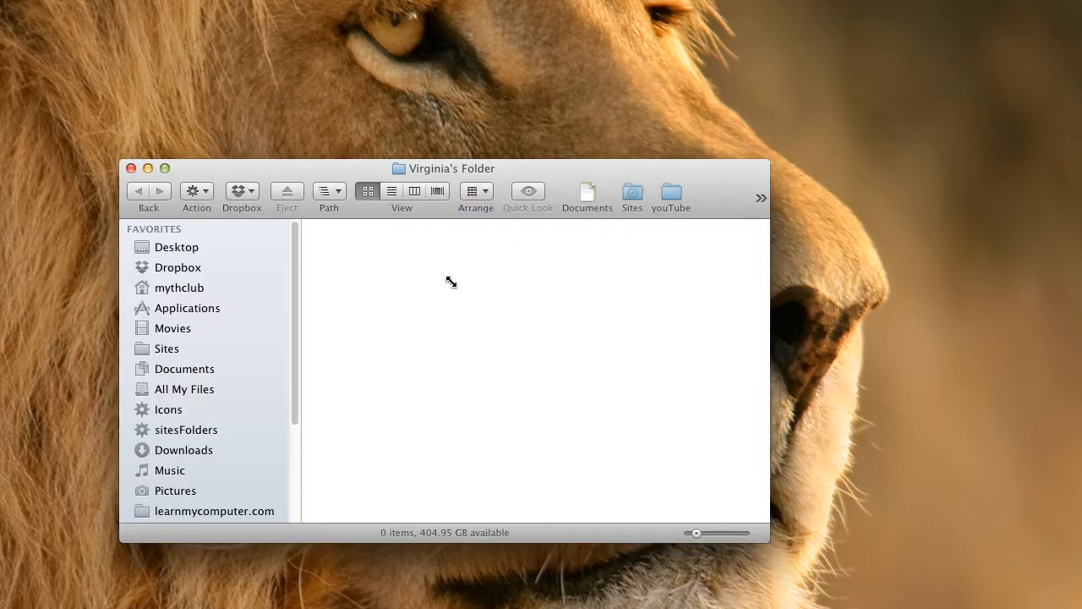
{"action": "left_click", "coordinate": [131, 169]}
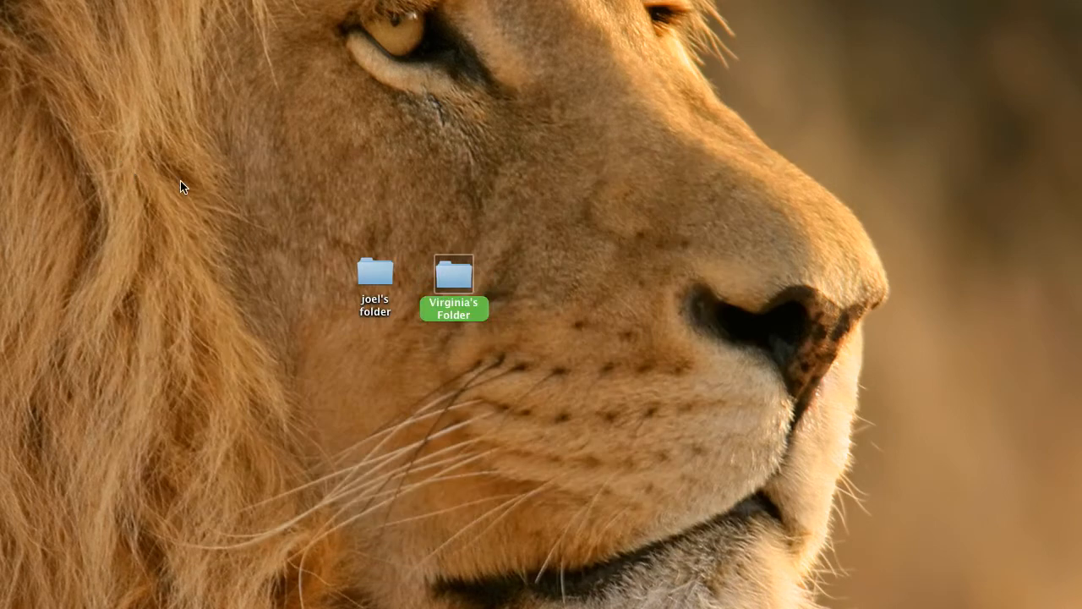
Move the two desktop folders farther apart to leave a wide gap between them
{"action": "left_click_drag", "start_coordinate": [448, 281], "coordinate": [592, 286]}
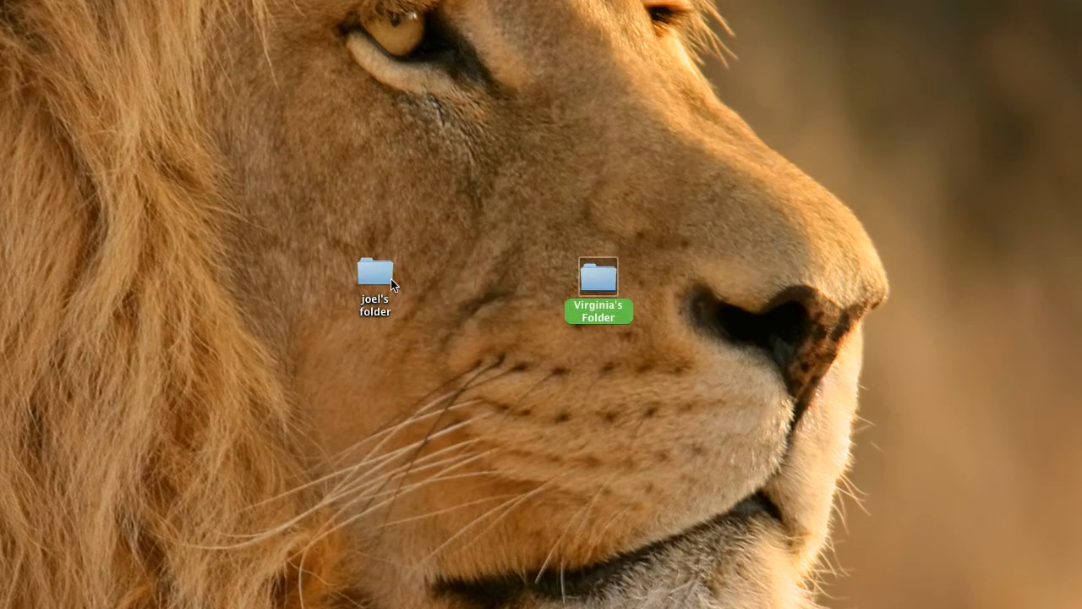
{"action": "left_click_drag", "start_coordinate": [392, 282], "coordinate": [374, 282]}
{"action": "left_click", "coordinate": [659, 404]}
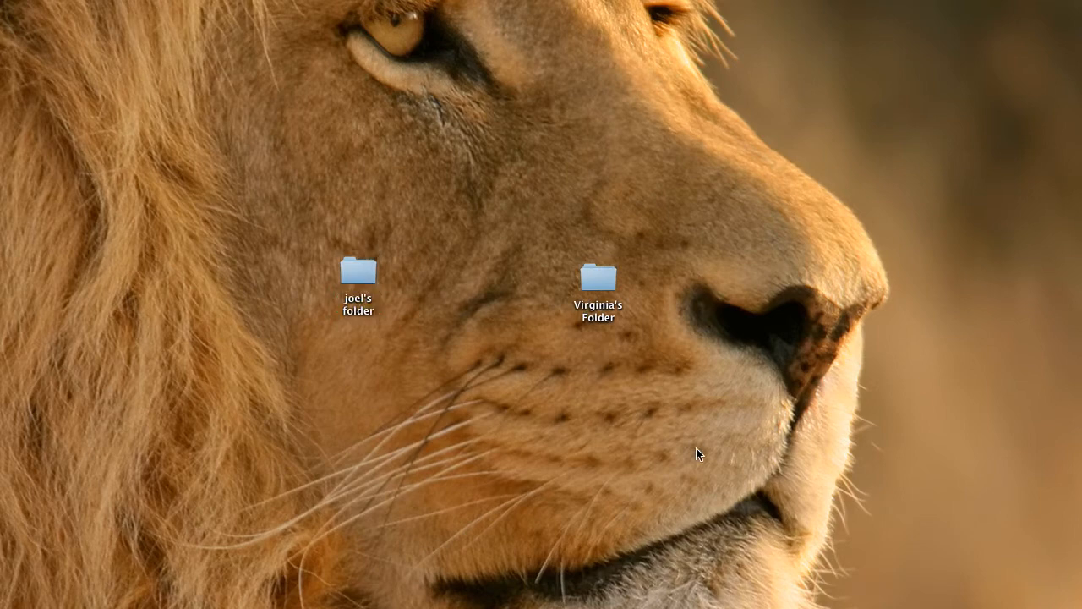
Create a third folder named "lion folder" on the desktop between the two existing folders
{"action": "right_click", "coordinate": [451, 279]}
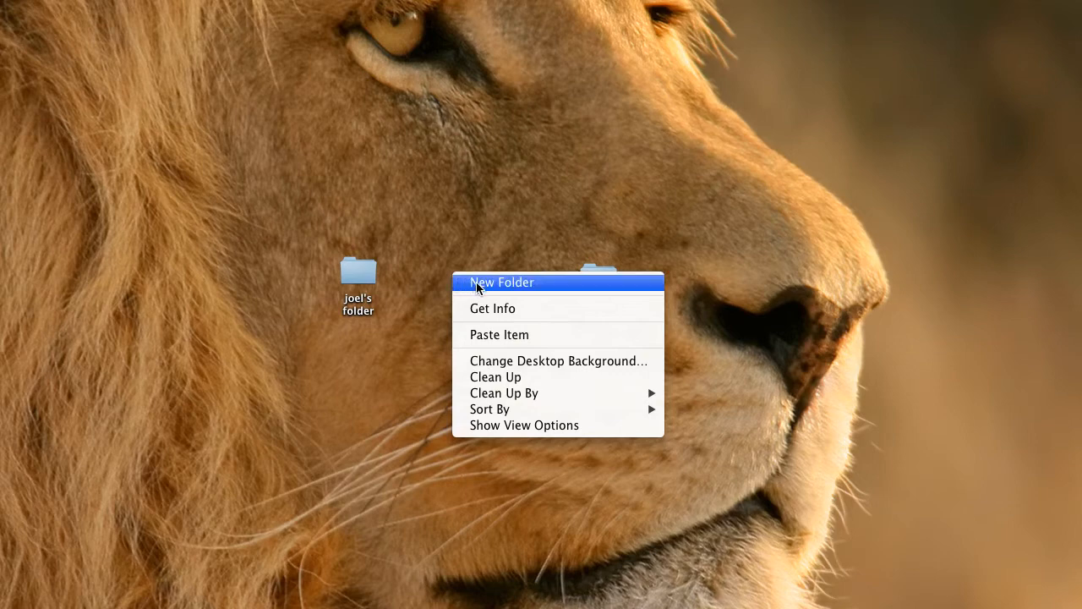
{"action": "left_click", "coordinate": [477, 282]}
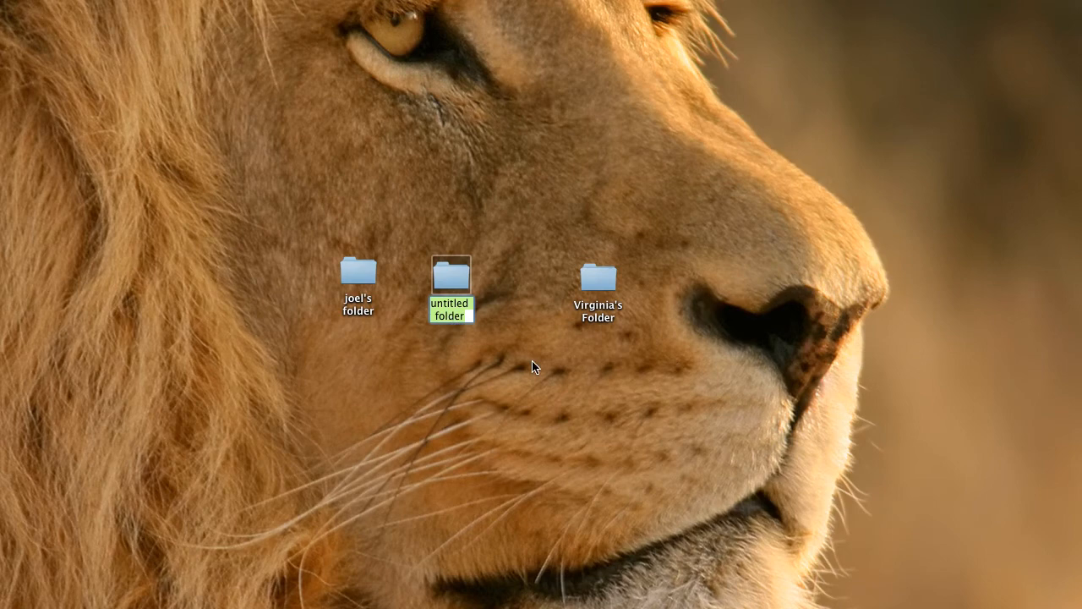
{"action": "type", "text": "lion fo"}
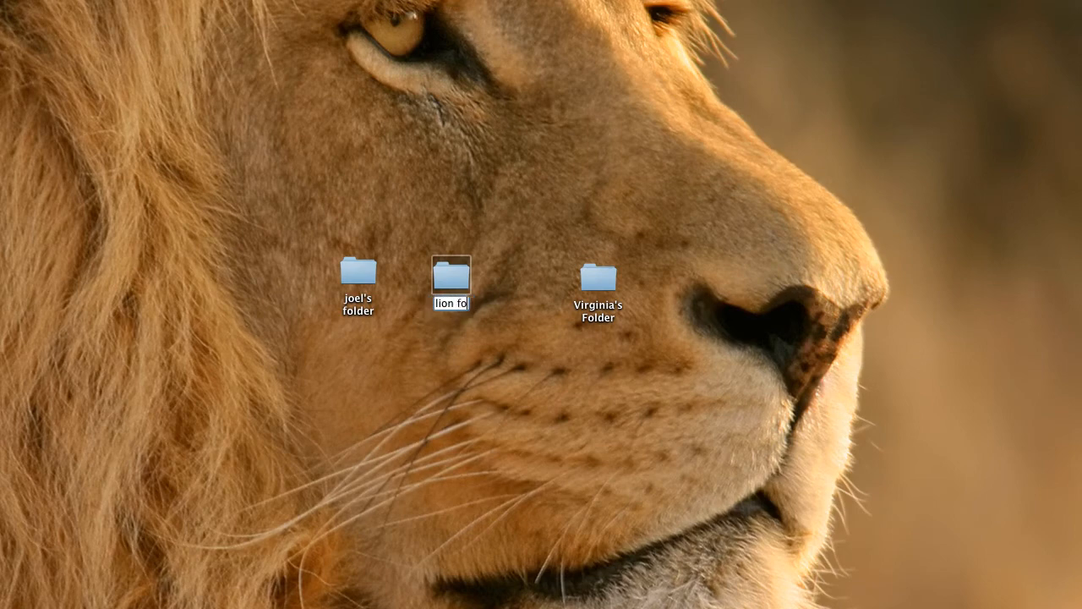
{"action": "type", "text": "lder"}
{"action": "key", "text": "Return"}
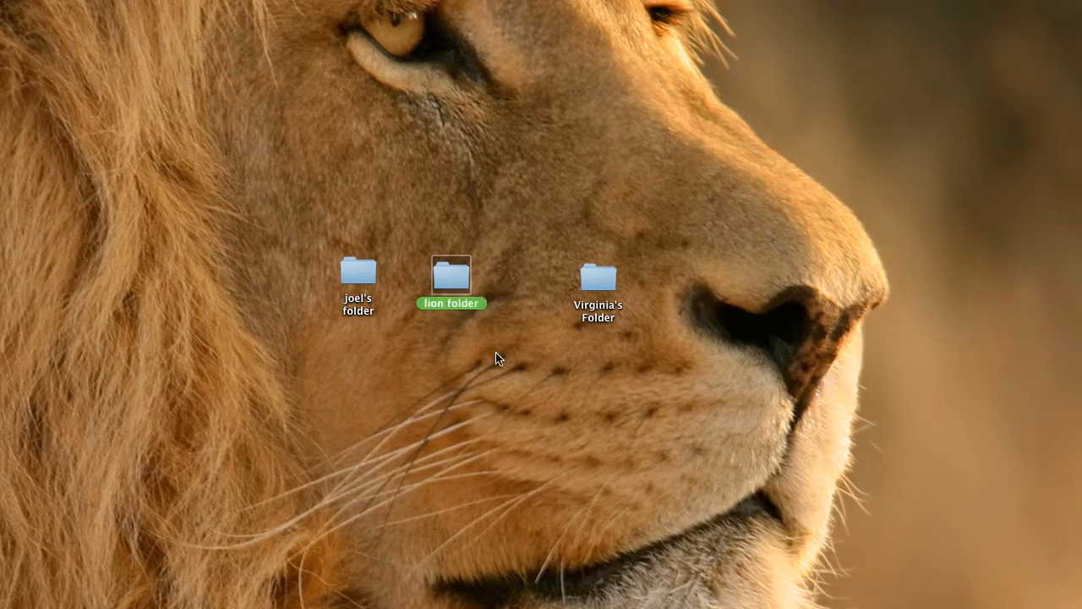
Open the lion folder to view its contents and close its window
{"action": "left_click", "coordinate": [449, 377]}
{"action": "left_click_drag", "start_coordinate": [450, 291], "coordinate": [456, 288]}
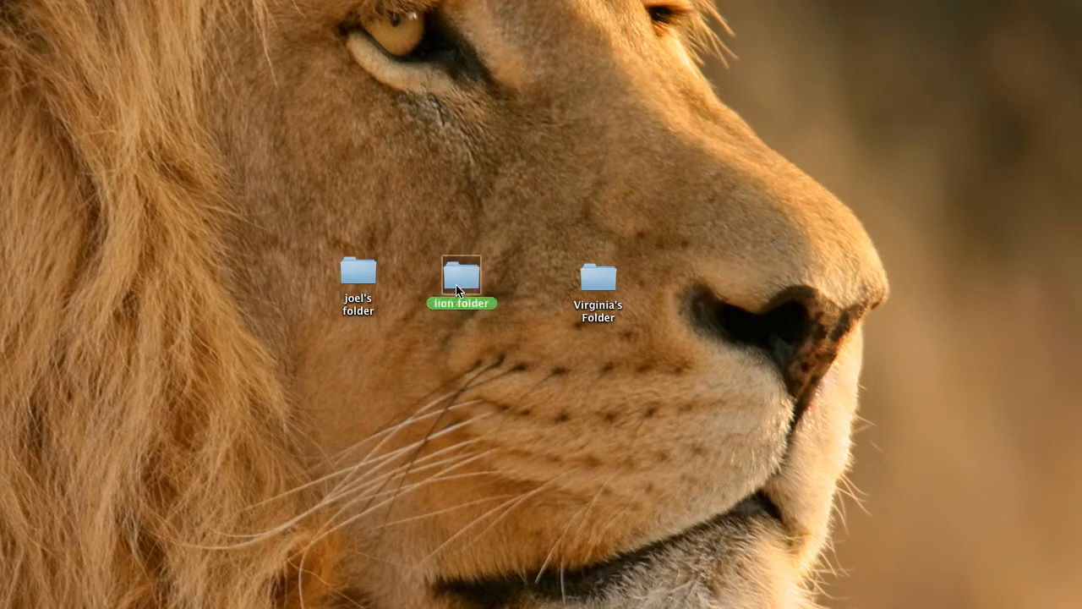
{"action": "double_click", "coordinate": [457, 288]}
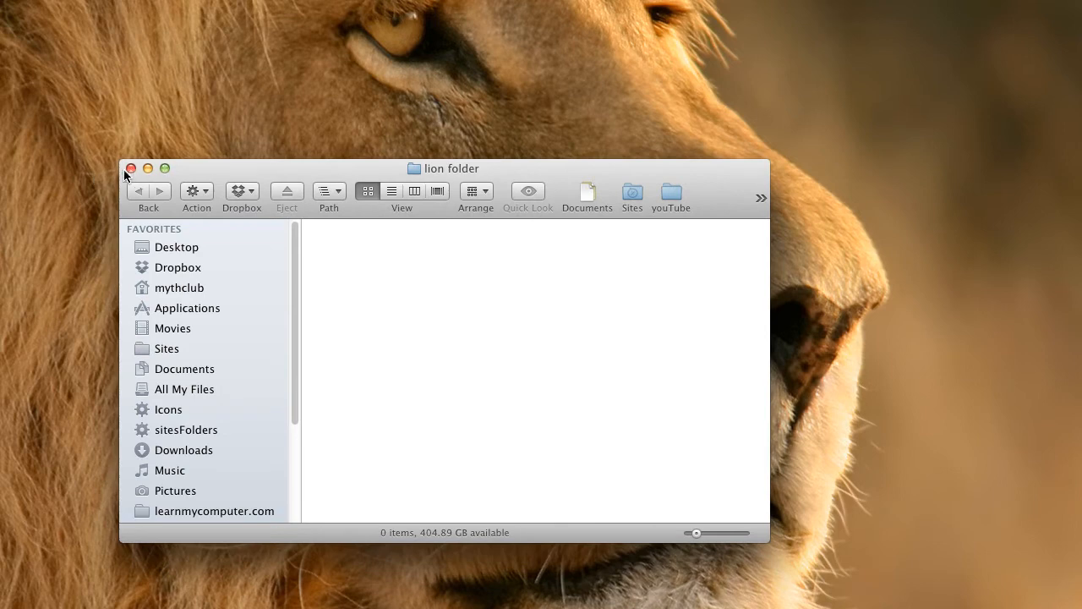
{"action": "left_click", "coordinate": [131, 168]}
Move the original desktop folder farther away from the lion folder to space the folders out more evenly
{"action": "left_click", "coordinate": [347, 433]}
{"action": "left_click", "coordinate": [342, 296]}
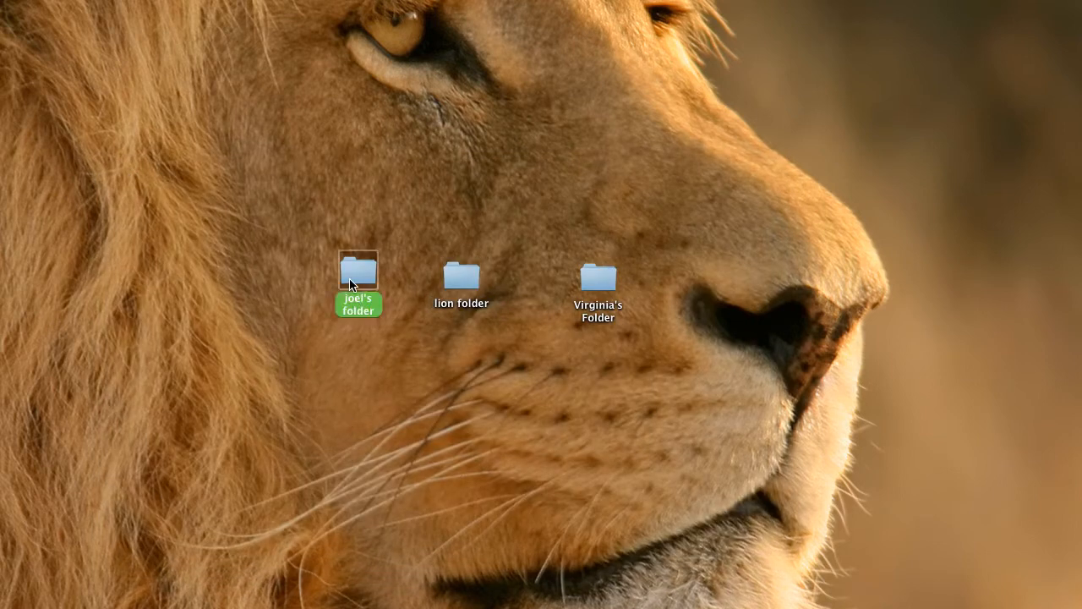
{"action": "mouse_move", "coordinate": [343, 296]}
{"action": "left_mouse_down"}
{"action": "mouse_move", "coordinate": [350, 300]}
{"action": "mouse_move", "coordinate": [342, 283]}
{"action": "left_mouse_up"}
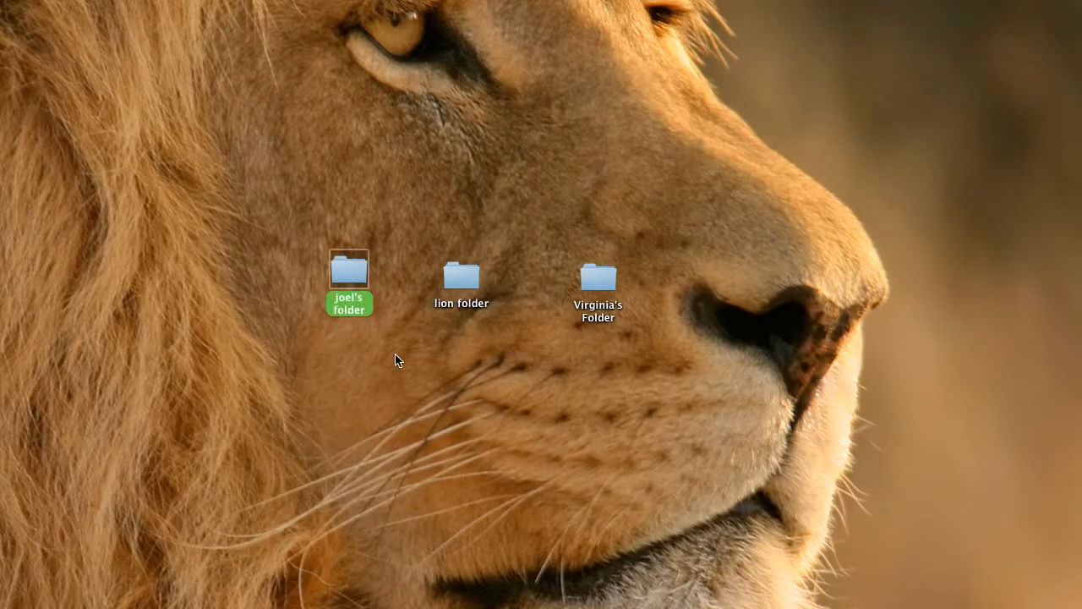
{"action": "left_click", "coordinate": [418, 393]}
{"action": "left_click", "coordinate": [457, 291]}
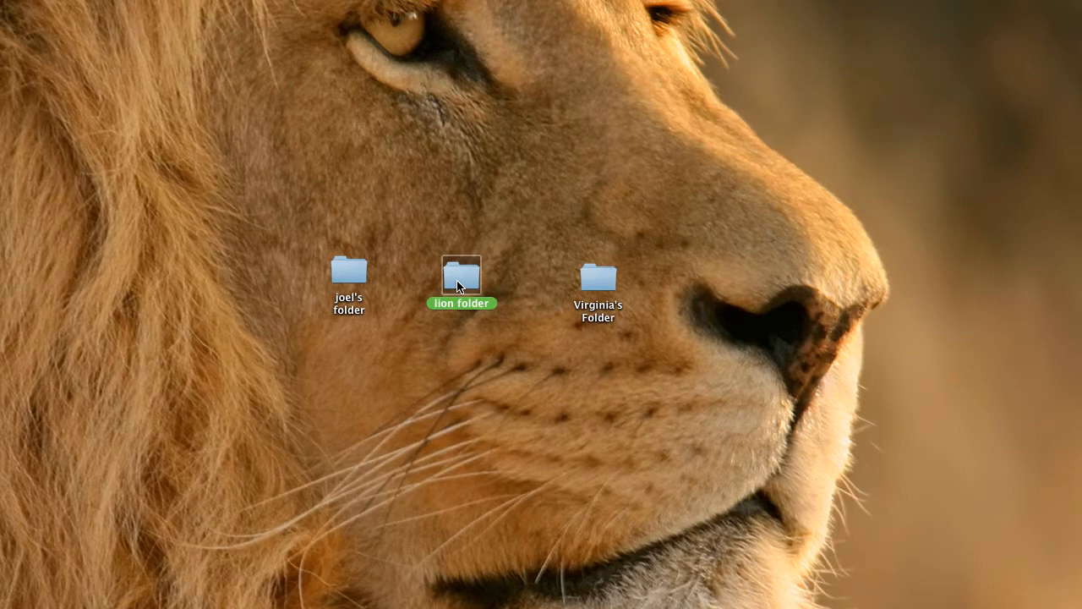
{"action": "left_click_drag", "start_coordinate": [354, 267], "coordinate": [308, 270]}
{"action": "left_click", "coordinate": [465, 326]}
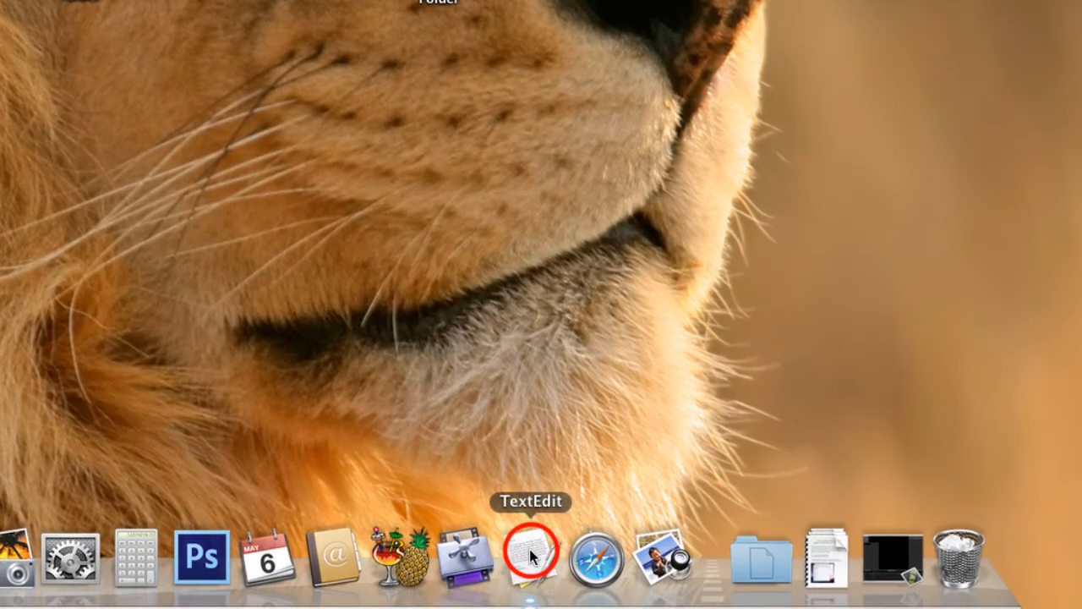
Switch to TextEdit, create a new blank document and move its window toward the middle of the desktop
{"action": "left_click", "coordinate": [528, 553]}
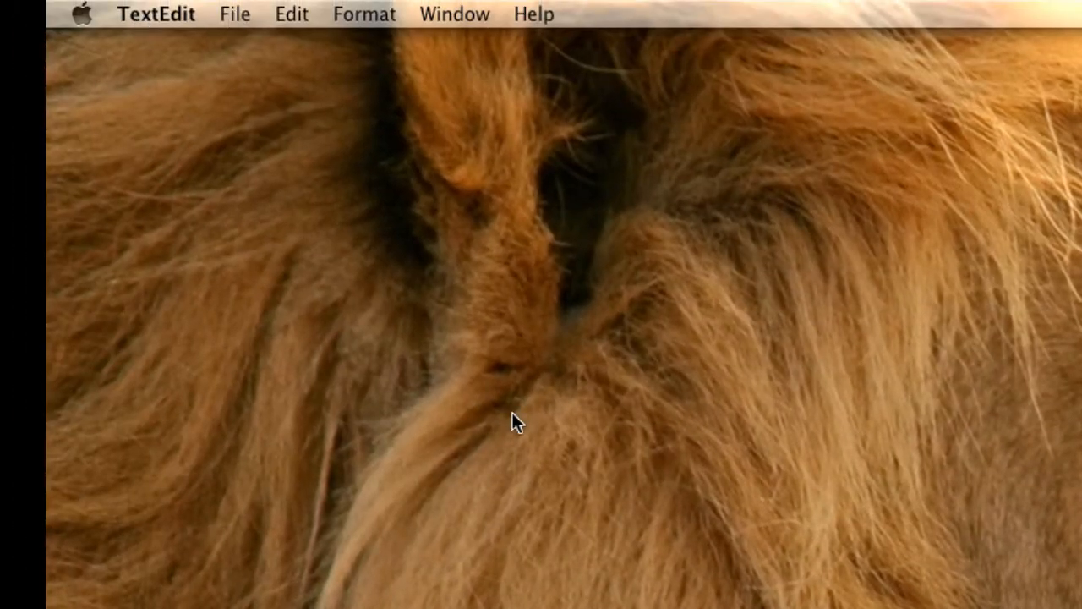
{"action": "left_click", "coordinate": [234, 19]}
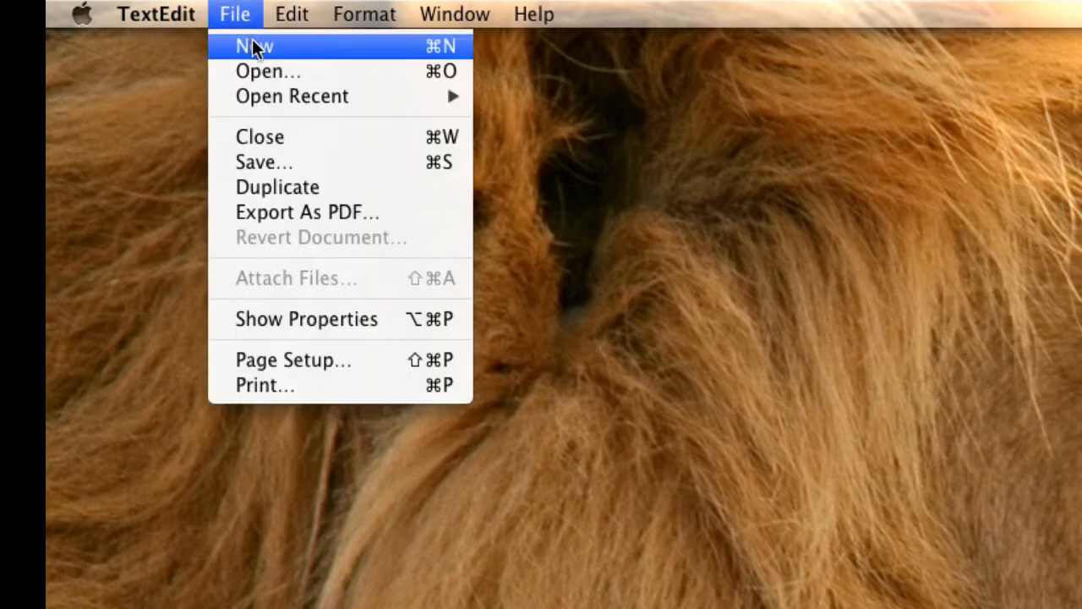
{"action": "left_click", "coordinate": [254, 44]}
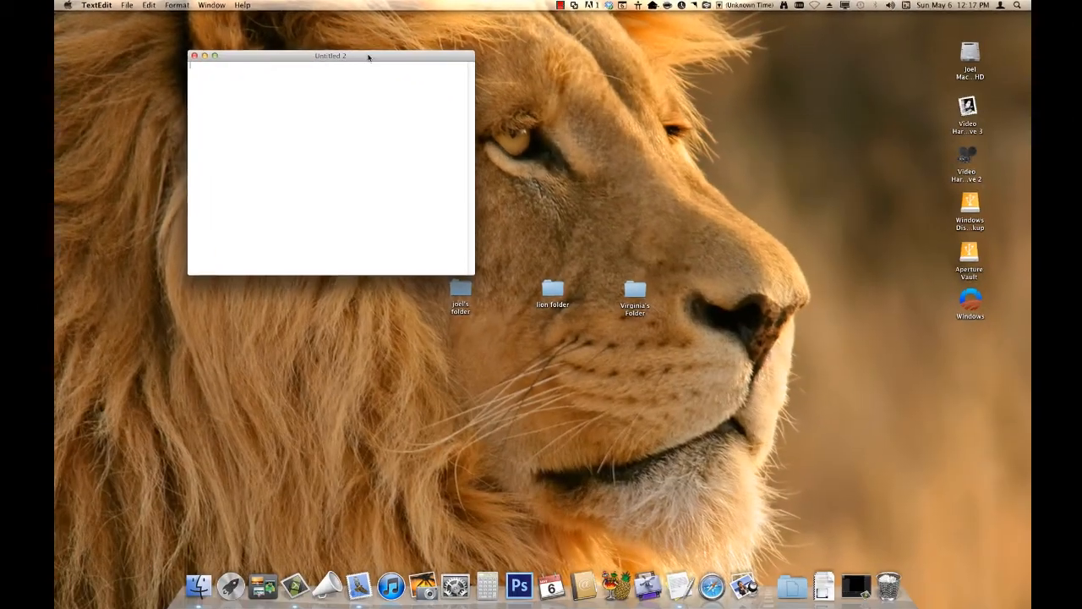
{"action": "left_click_drag", "start_coordinate": [367, 53], "coordinate": [605, 150]}
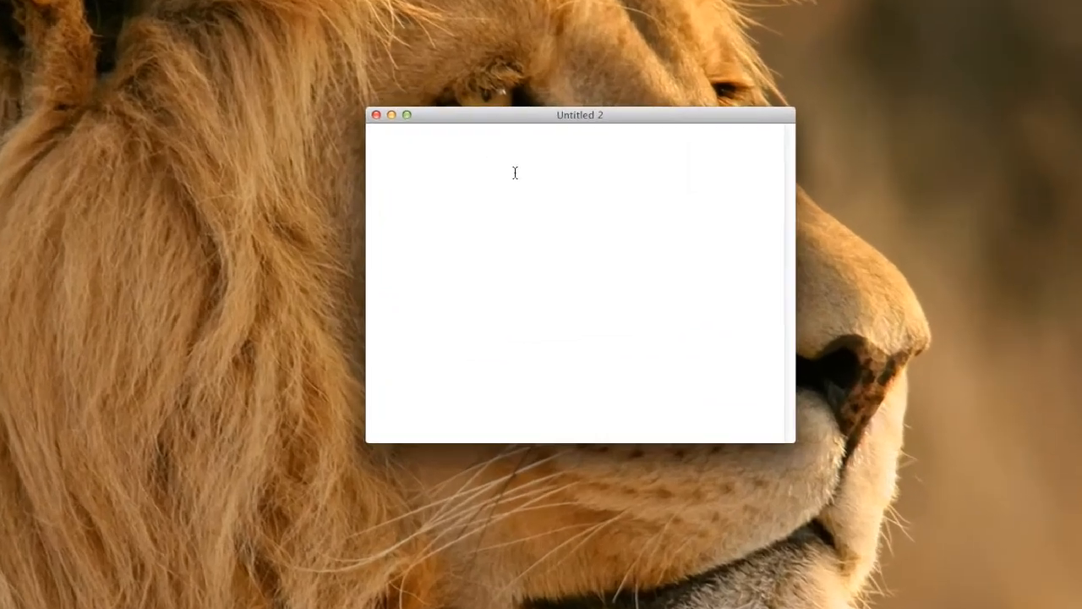
Write "Teach people how to create folders." in the new document
{"action": "type", "text": "Tea"}
{"action": "type", "text": "ch peopl"}
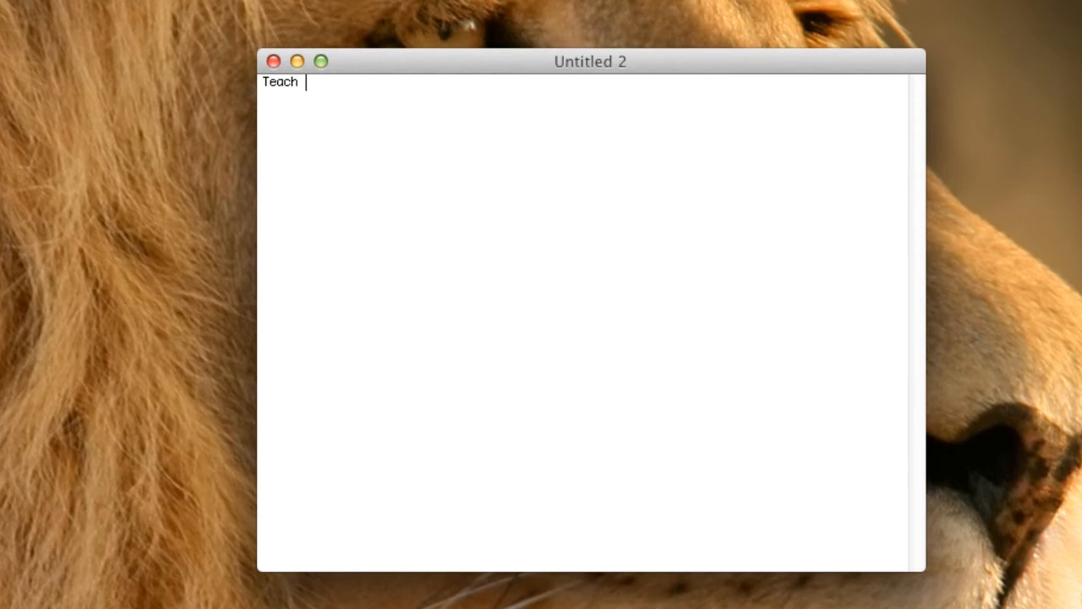
{"action": "type", "text": "e how to create folders."}
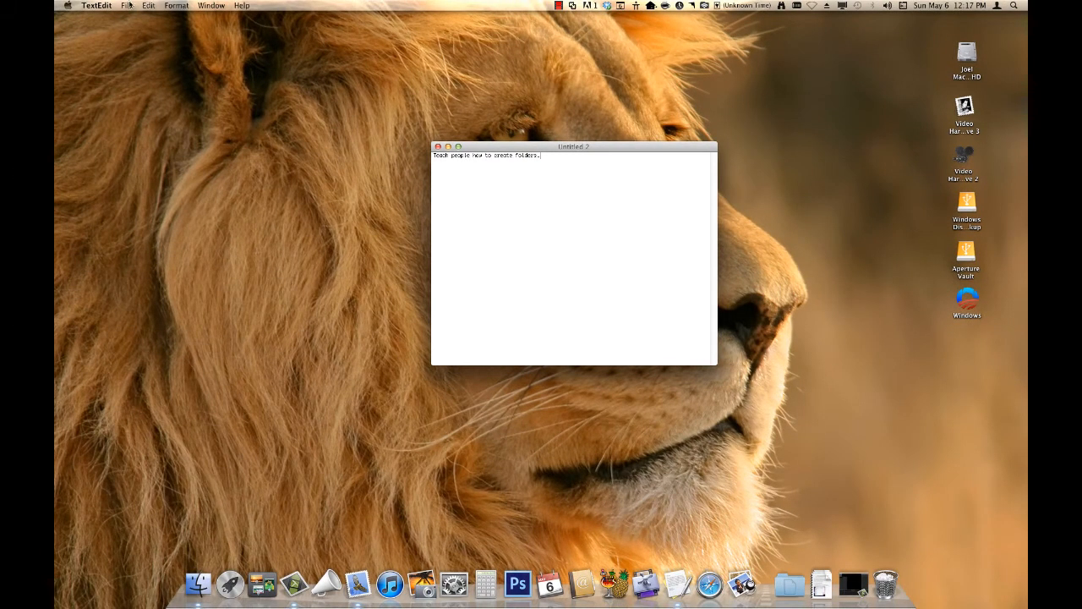
Start saving the new document and choose the lion folder on the Desktop as its save location
{"action": "left_click", "coordinate": [125, 6]}
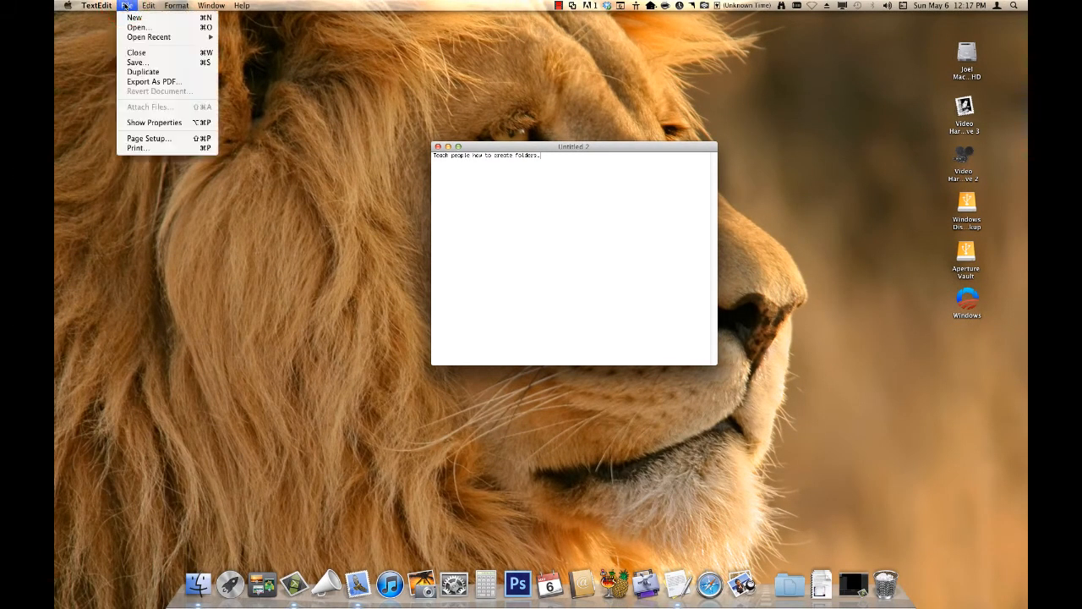
{"action": "left_click", "coordinate": [146, 66]}
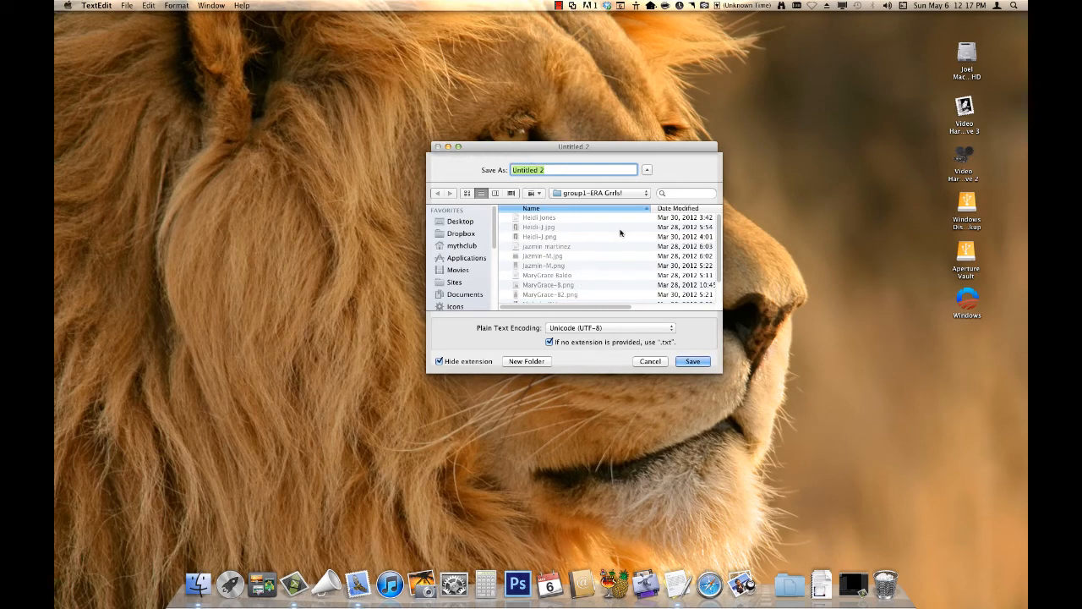
{"action": "left_click", "coordinate": [494, 244]}
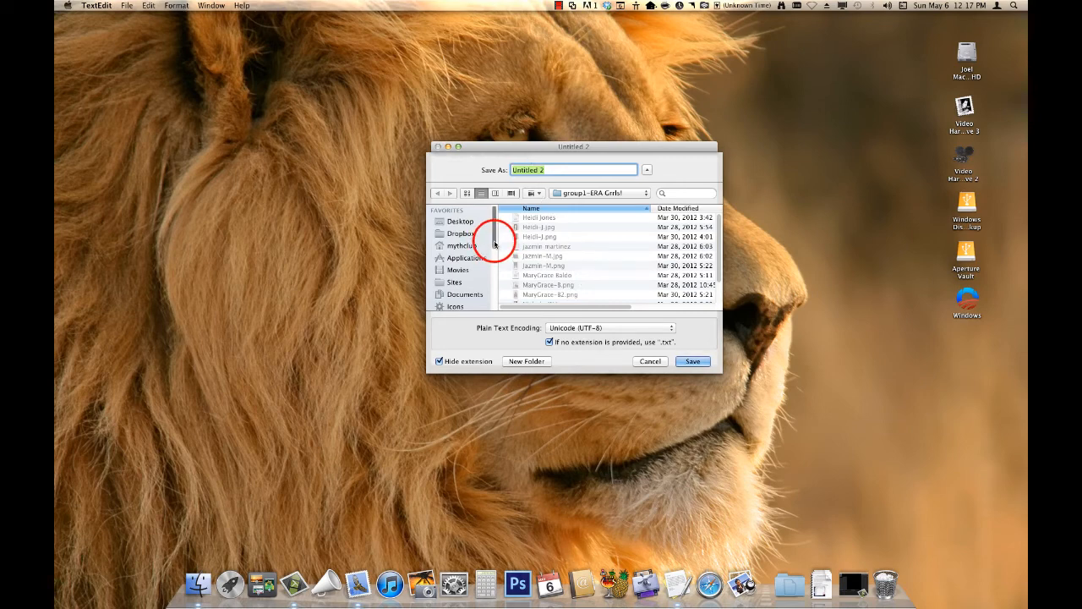
{"action": "left_click_drag", "start_coordinate": [495, 244], "coordinate": [497, 259]}
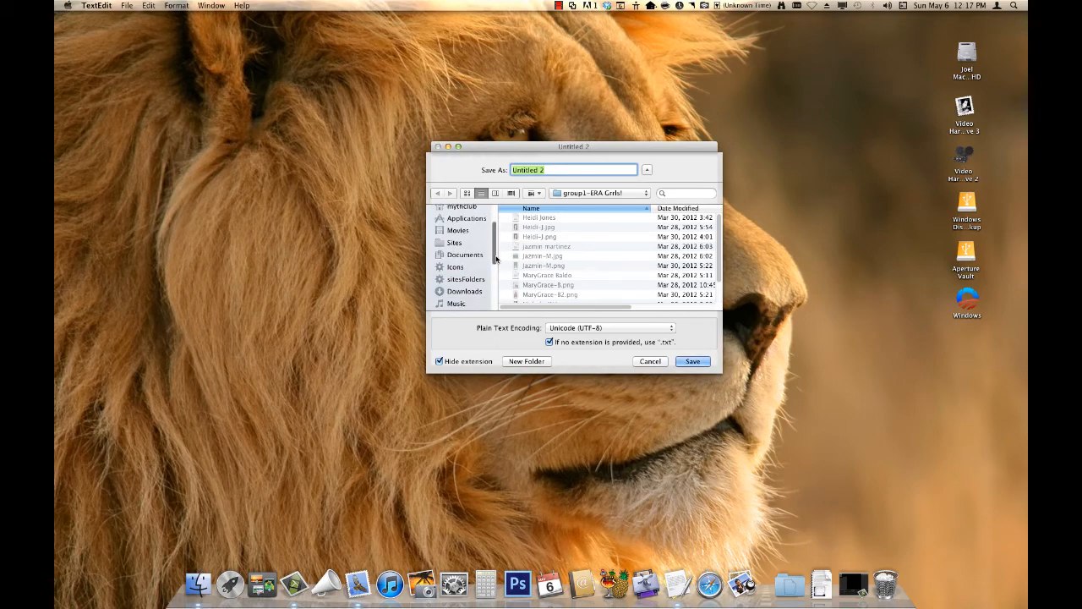
{"action": "left_click_drag", "start_coordinate": [496, 259], "coordinate": [495, 242]}
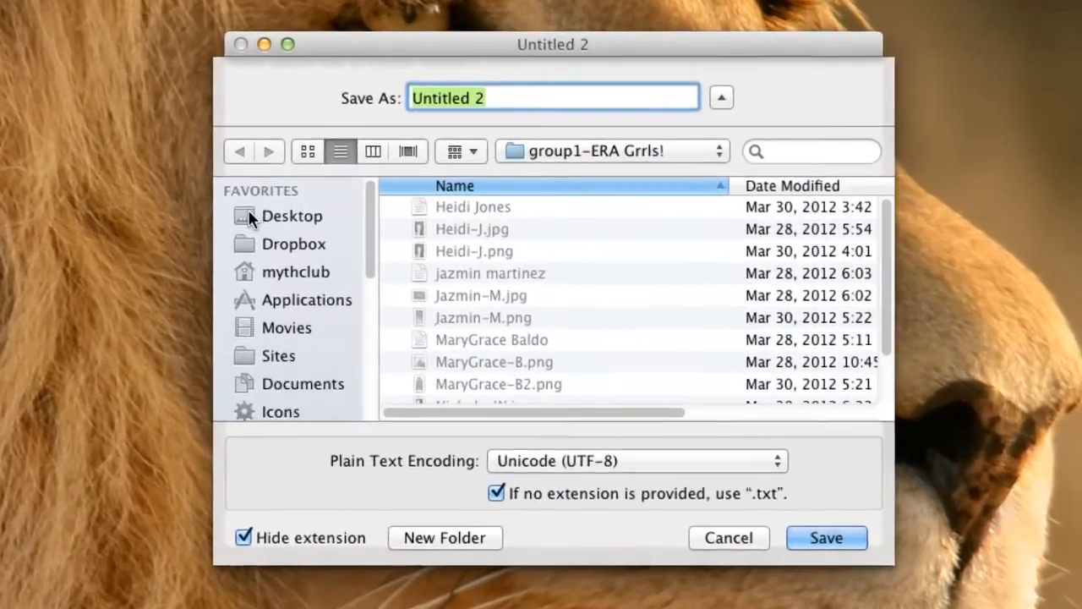
{"action": "left_click", "coordinate": [397, 216]}
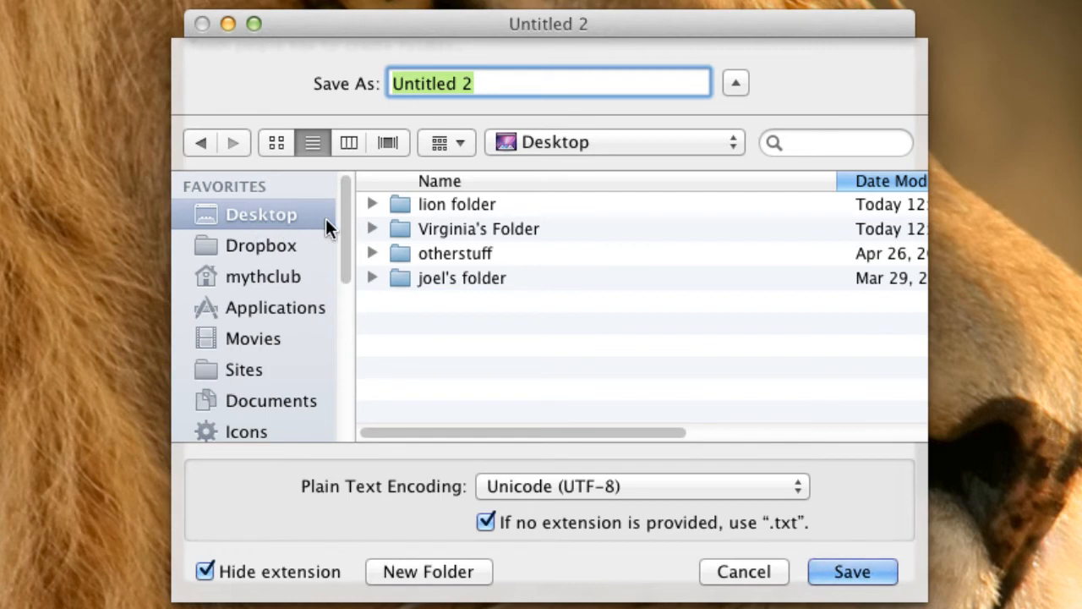
{"action": "double_click", "coordinate": [397, 205]}
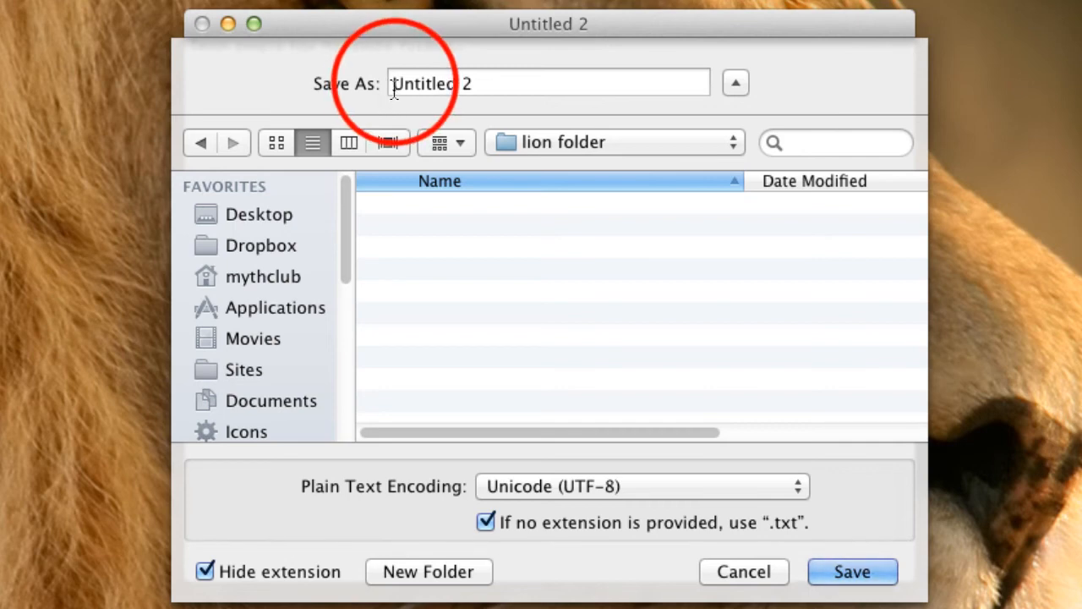
Name the file "create folders", save it in the lion folder and close the document window
{"action": "left_click_drag", "start_coordinate": [389, 84], "coordinate": [505, 79]}
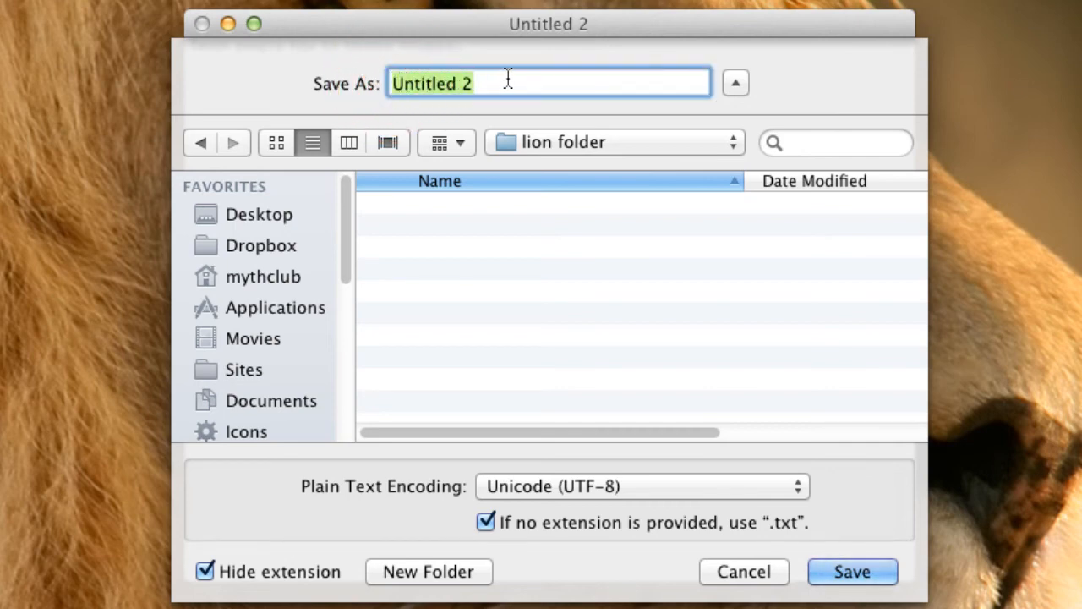
{"action": "type", "text": "create folders"}
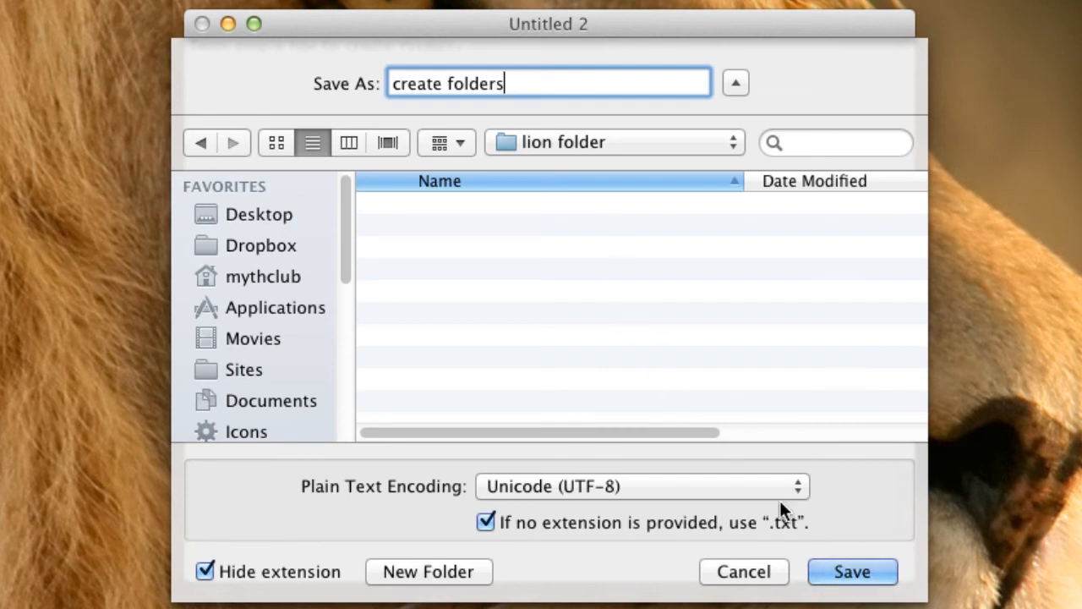
{"action": "left_click", "coordinate": [836, 571]}
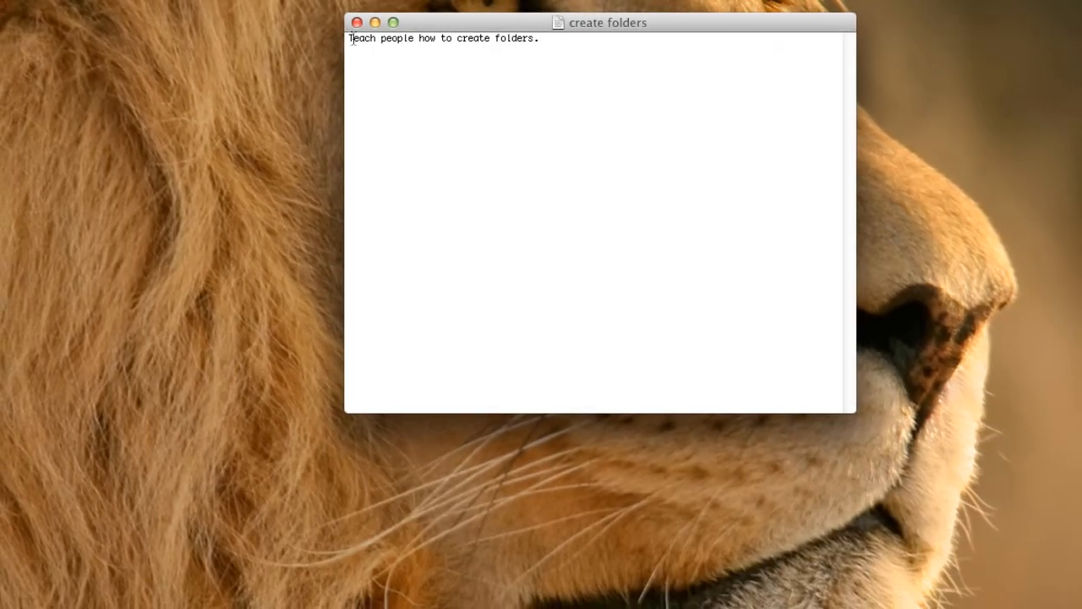
{"action": "left_click", "coordinate": [357, 24]}
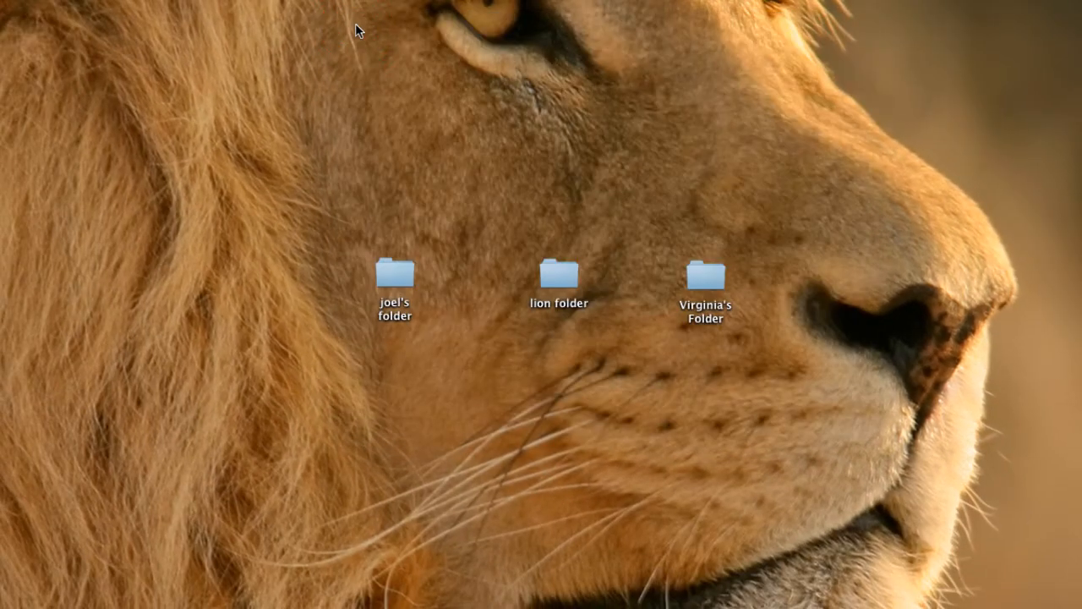
Open the saved create folders document from the lion folder on the desktop to check its text, and close the document
{"action": "left_click", "coordinate": [556, 277]}
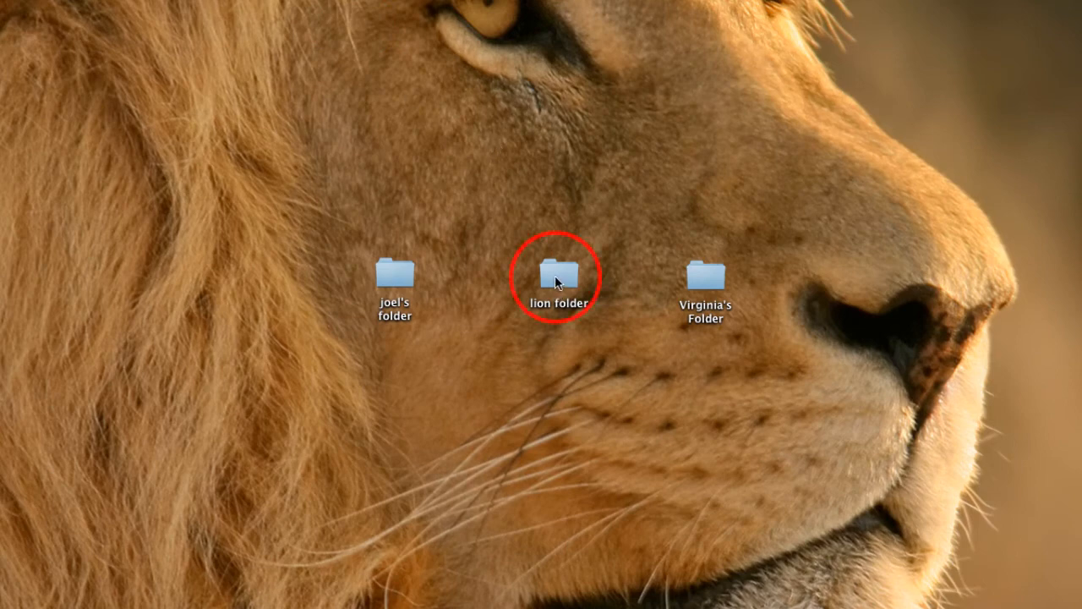
{"action": "double_click", "coordinate": [554, 275]}
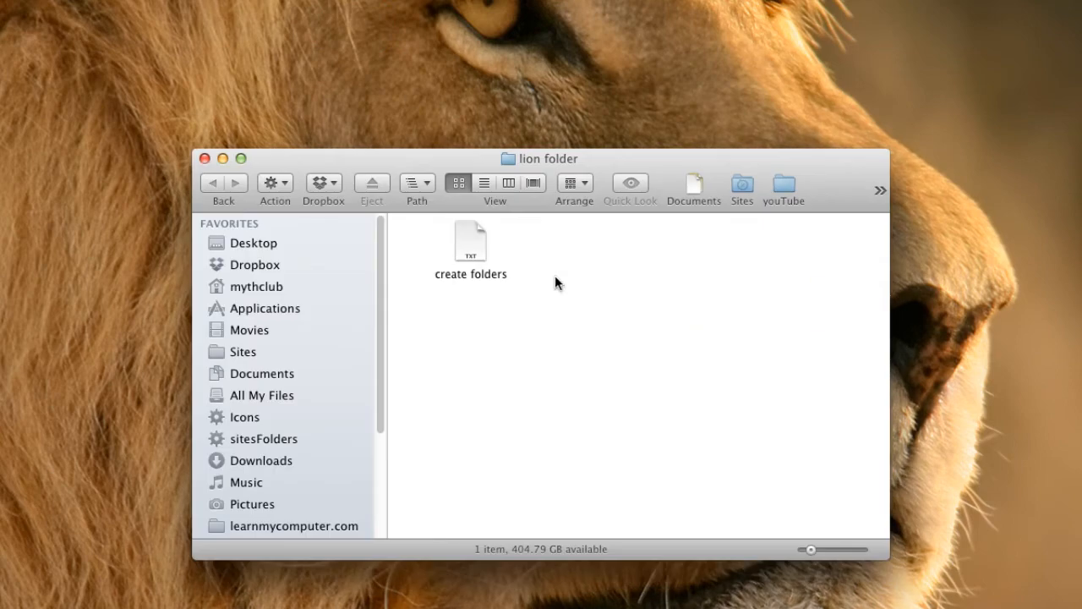
{"action": "left_click", "coordinate": [474, 254]}
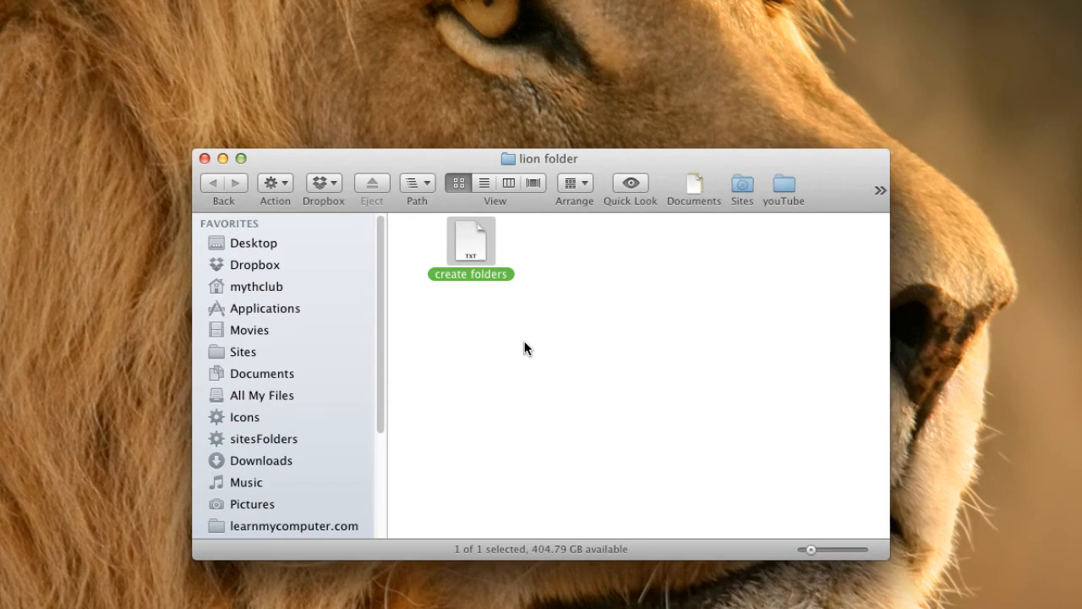
{"action": "double_click", "coordinate": [471, 245]}
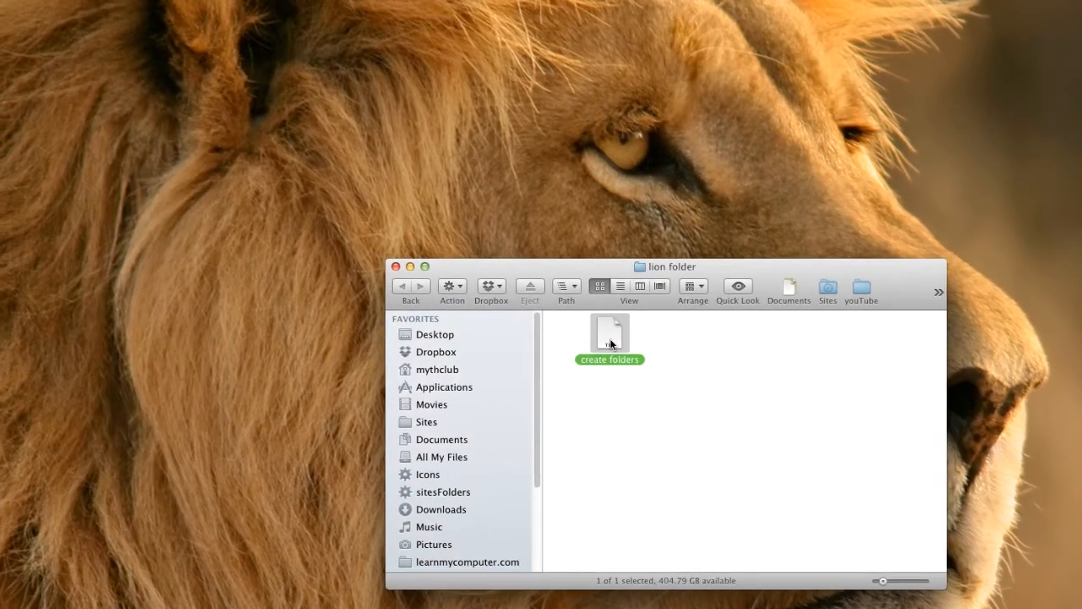
{"action": "left_click_drag", "start_coordinate": [334, 26], "coordinate": [745, 110]}
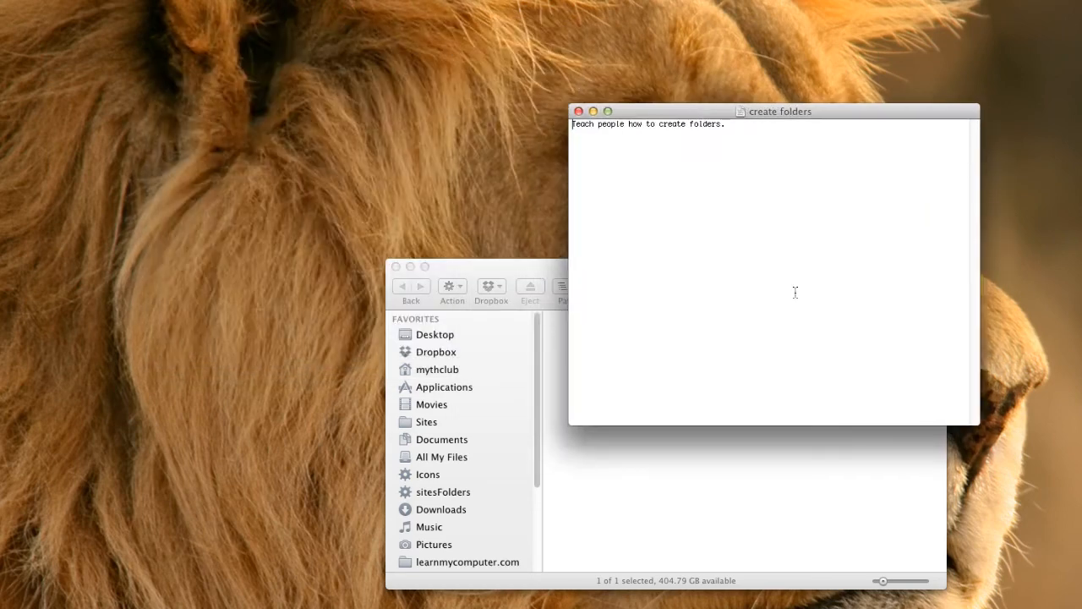
{"action": "left_click", "coordinate": [579, 110]}
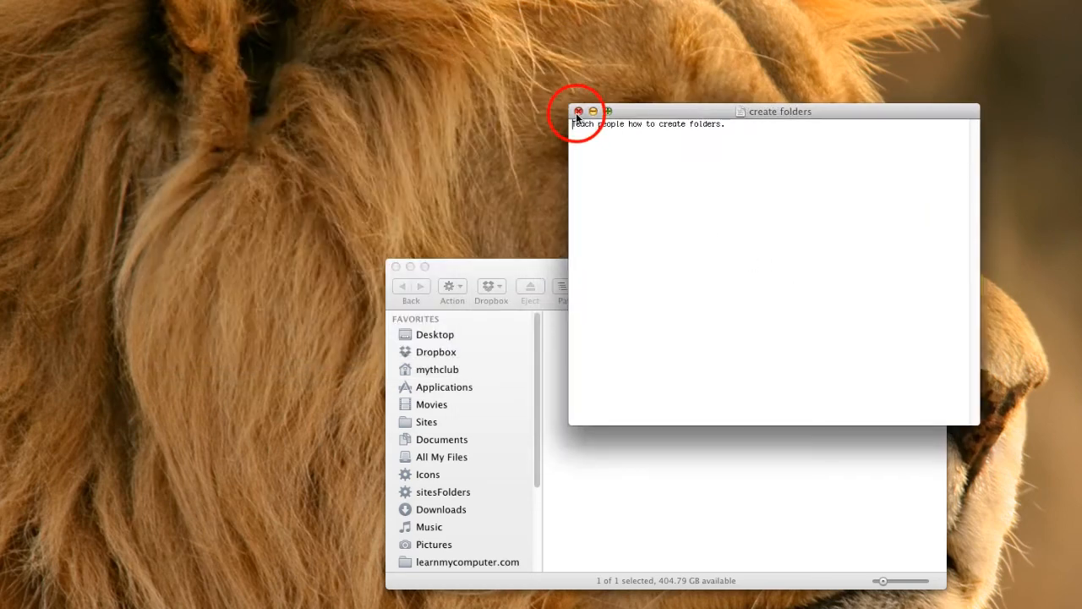
{"action": "left_click", "coordinate": [637, 385]}
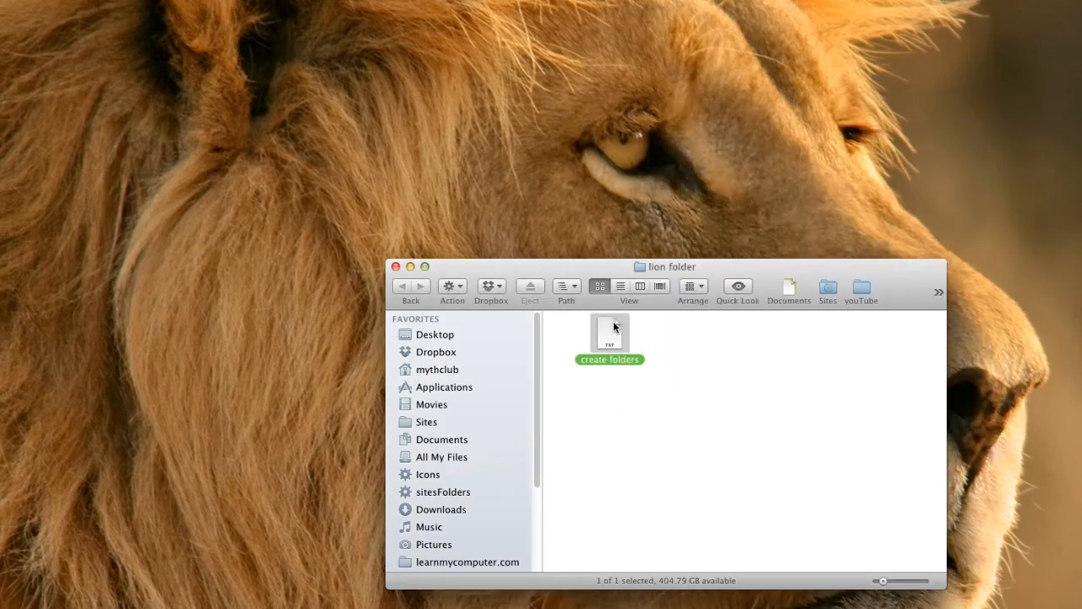
Reopen the create folders document, move its window over the lion folder window to review all its text, and close it
{"action": "double_click", "coordinate": [613, 328]}
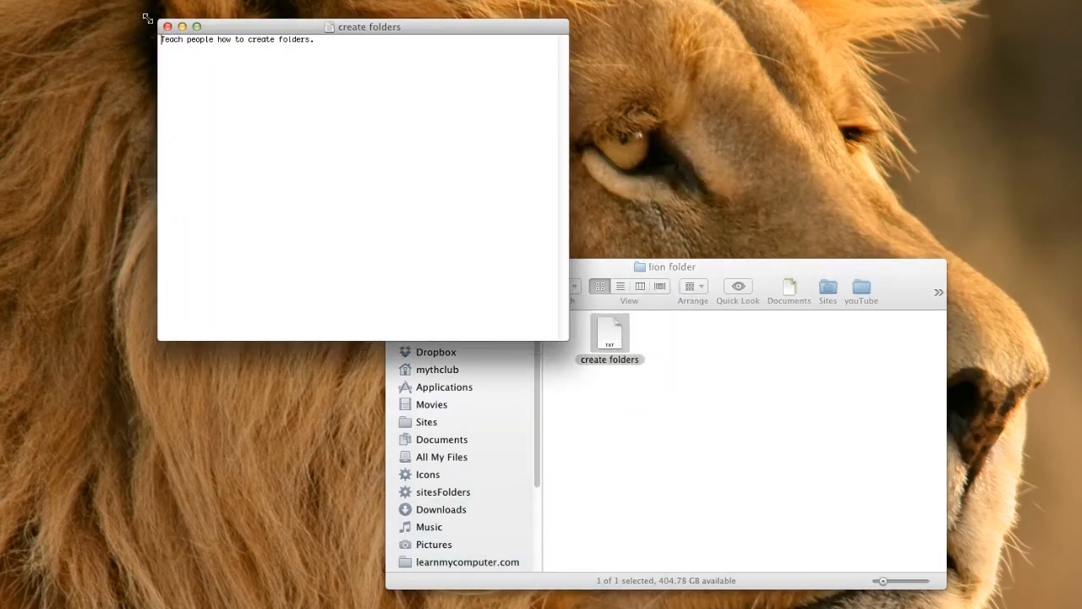
{"action": "left_click_drag", "start_coordinate": [242, 29], "coordinate": [542, 238]}
{"action": "key", "text": "super+a"}
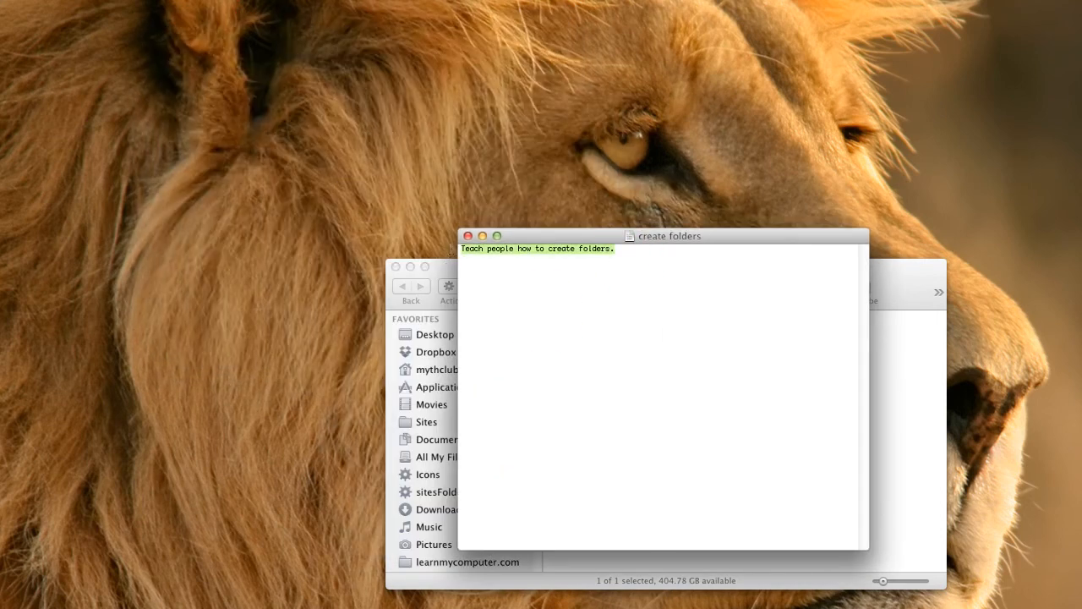
{"action": "left_click", "coordinate": [544, 312]}
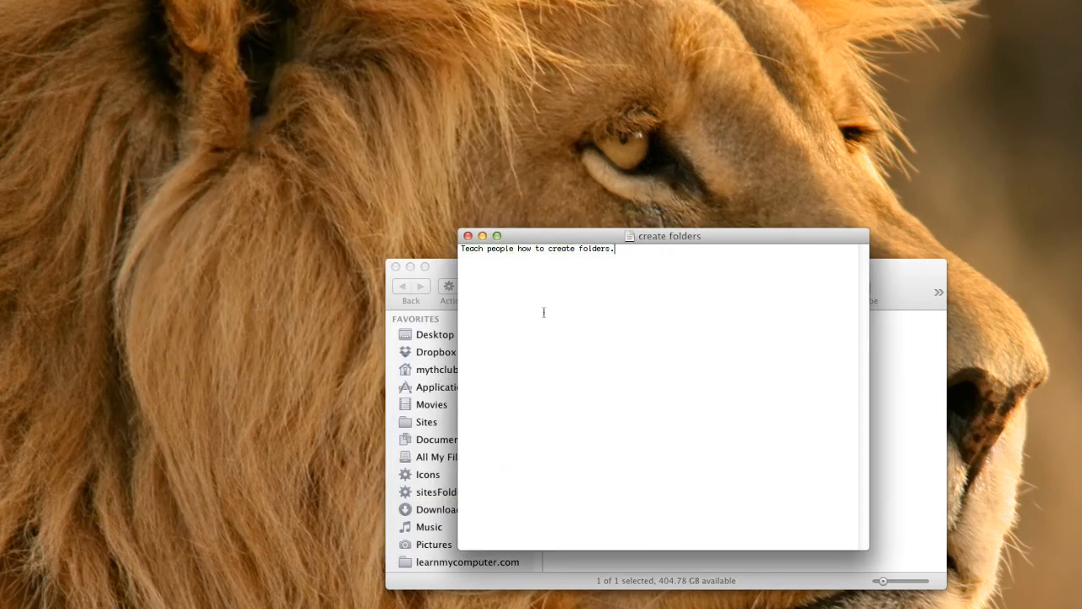
{"action": "left_click", "coordinate": [468, 234]}
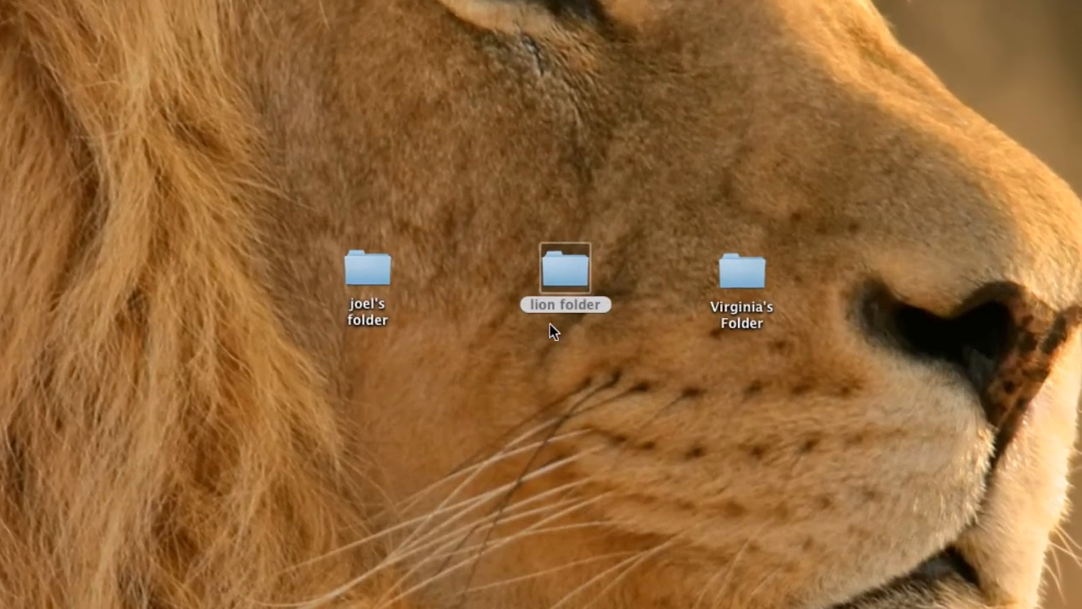